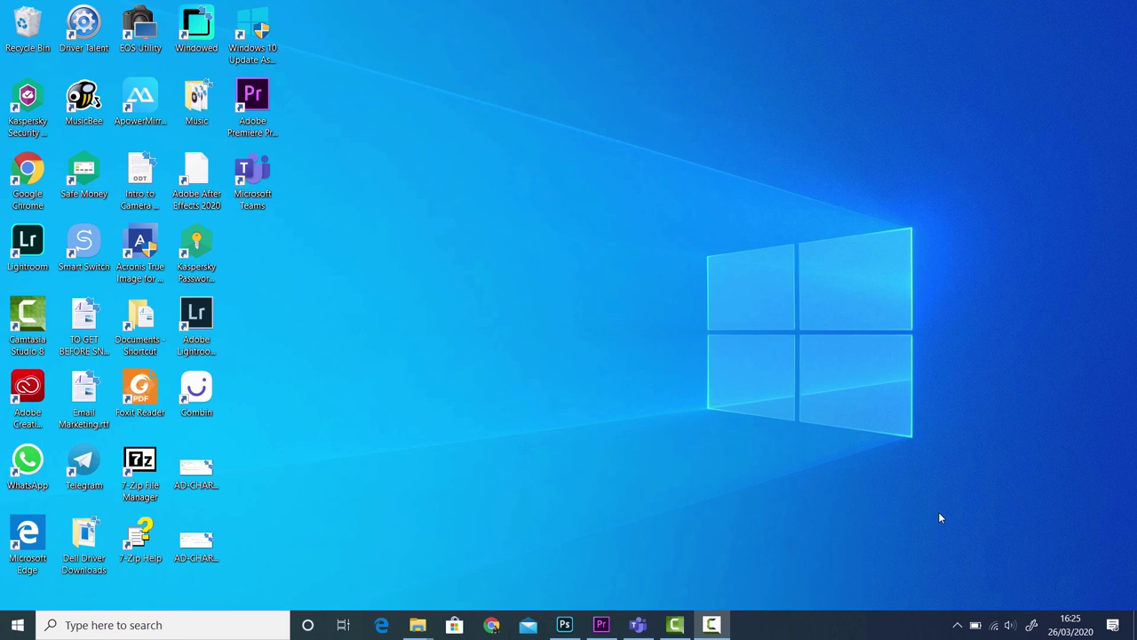
- Open Chrome, search Google for "lately social" and open the Lately Social website from the results
double_click(13, 179)
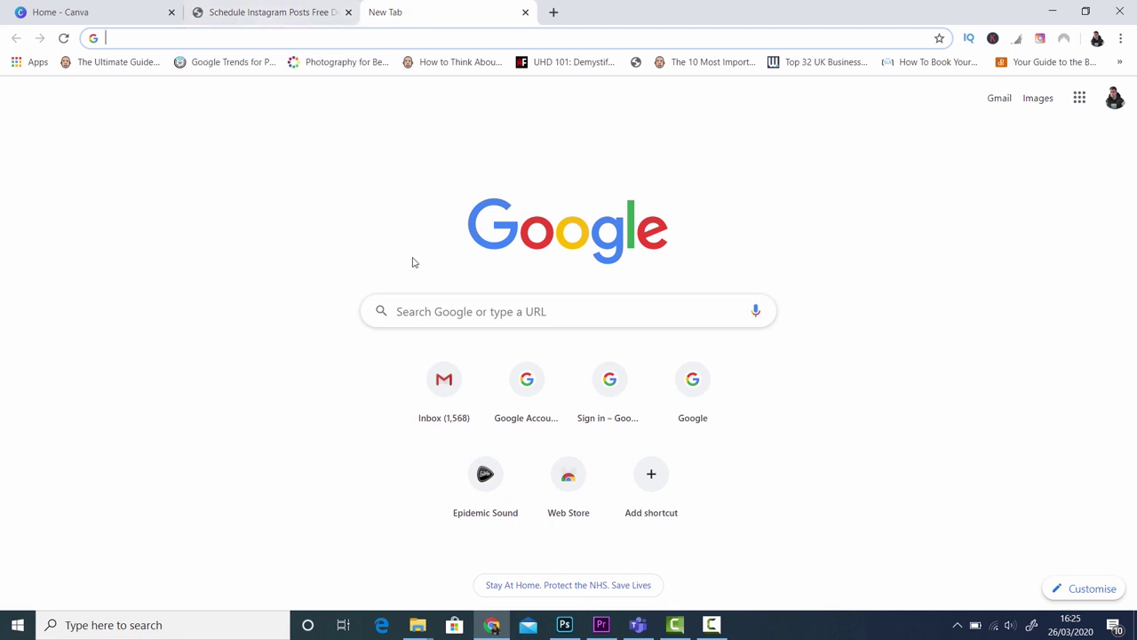
left_click(424, 312)
type("lat")
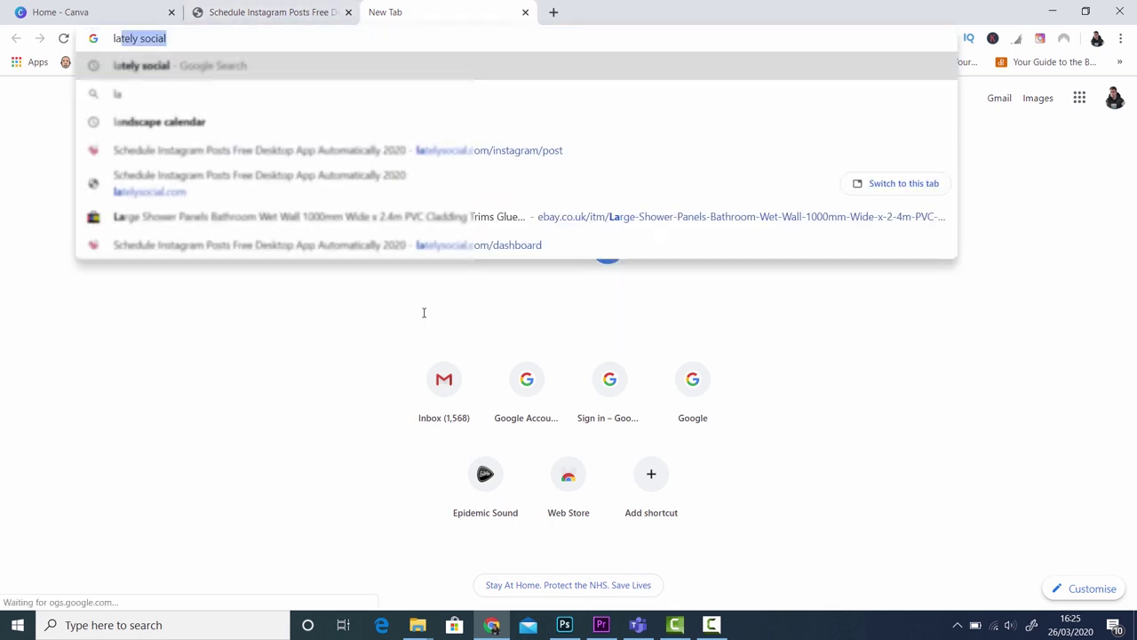
type("ely soci")
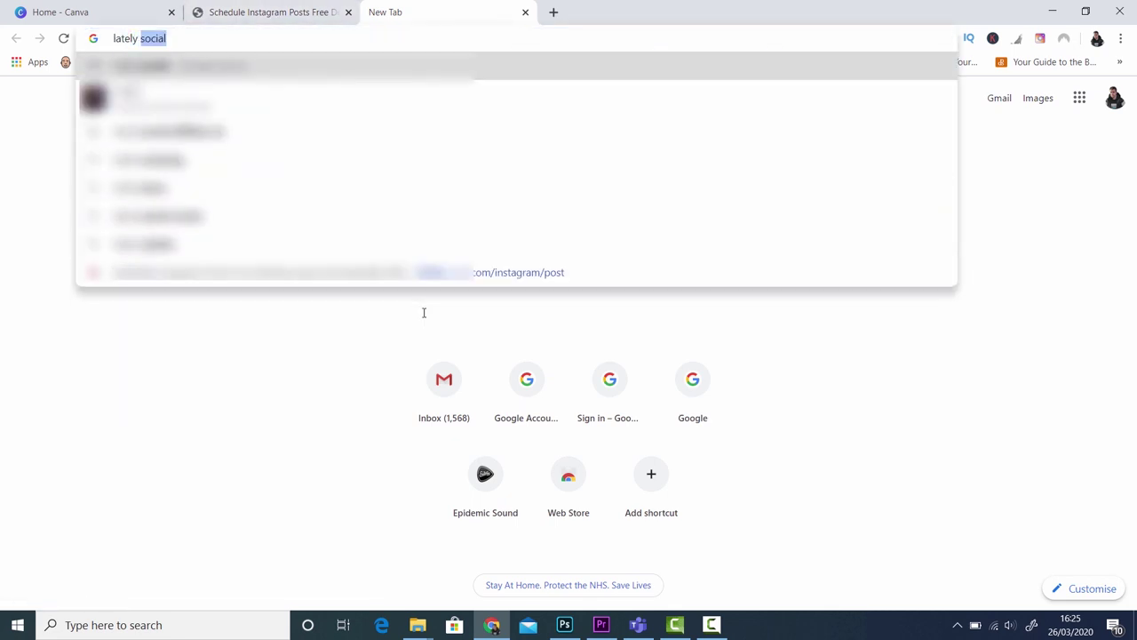
type("al")
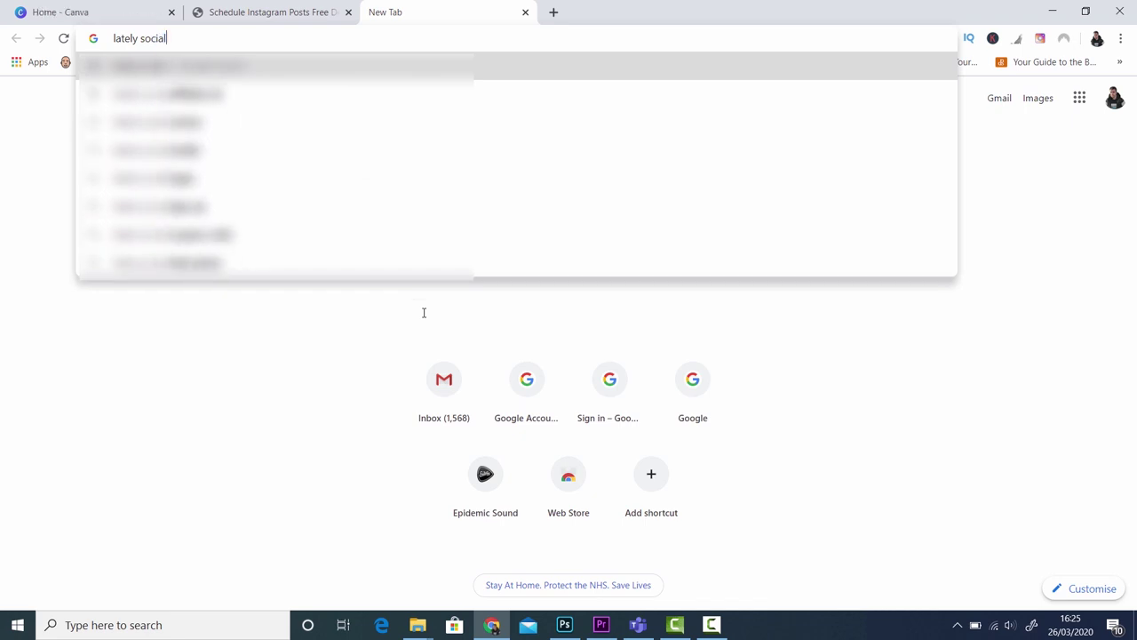
key("Return")
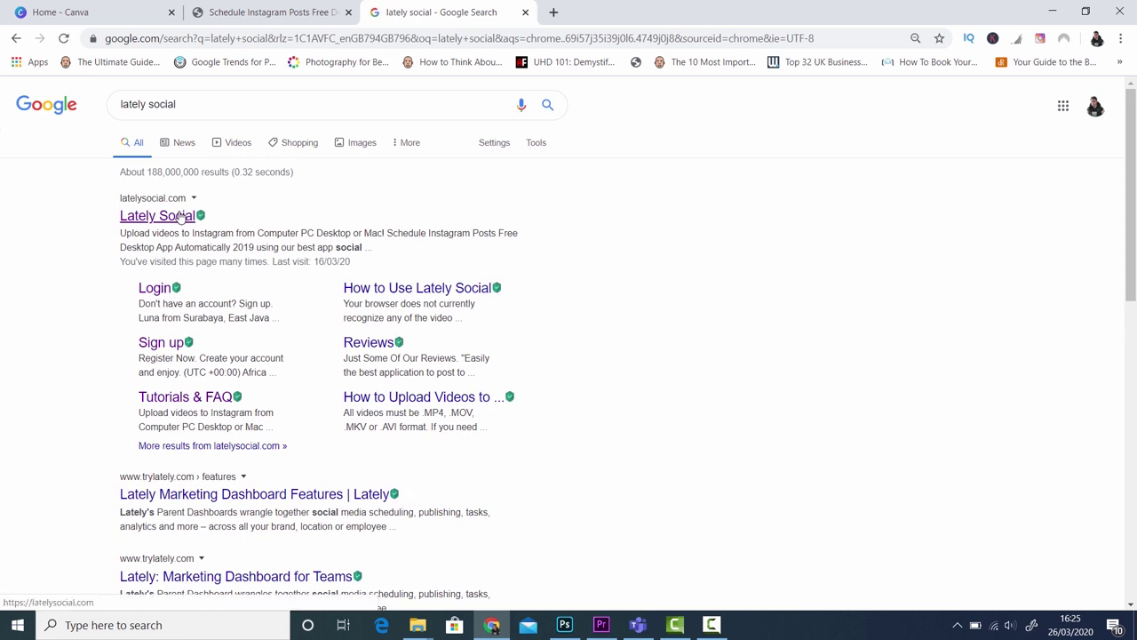
left_click(180, 215)
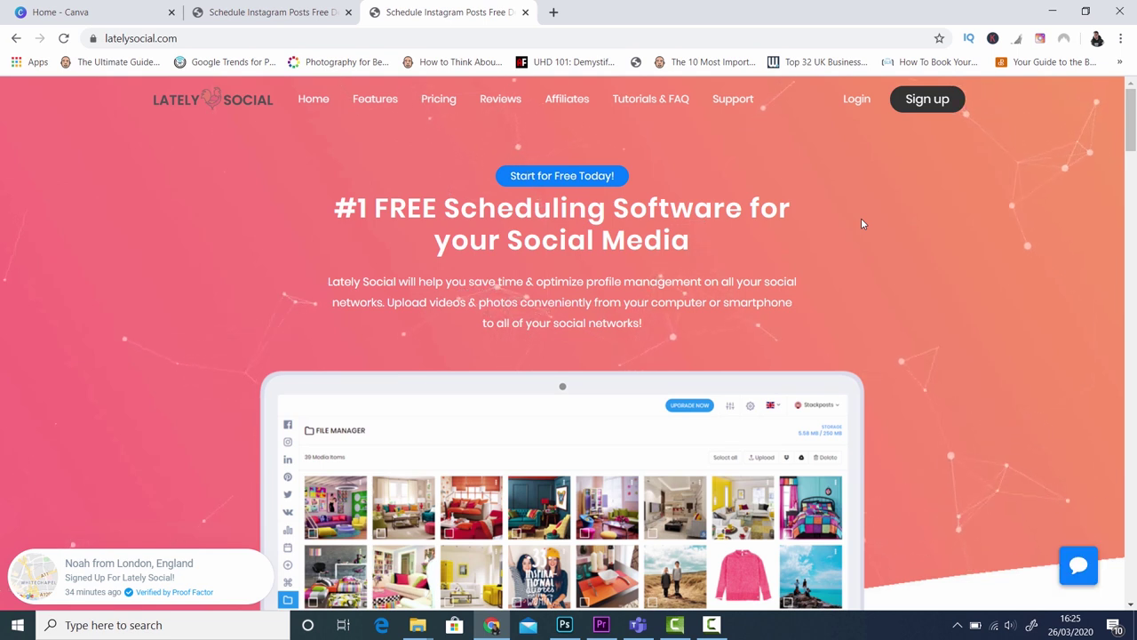
- Examine the monthly prices, features and storage limits of the Free, Personal and Agency plans in the site's pricing section
left_click(439, 99)
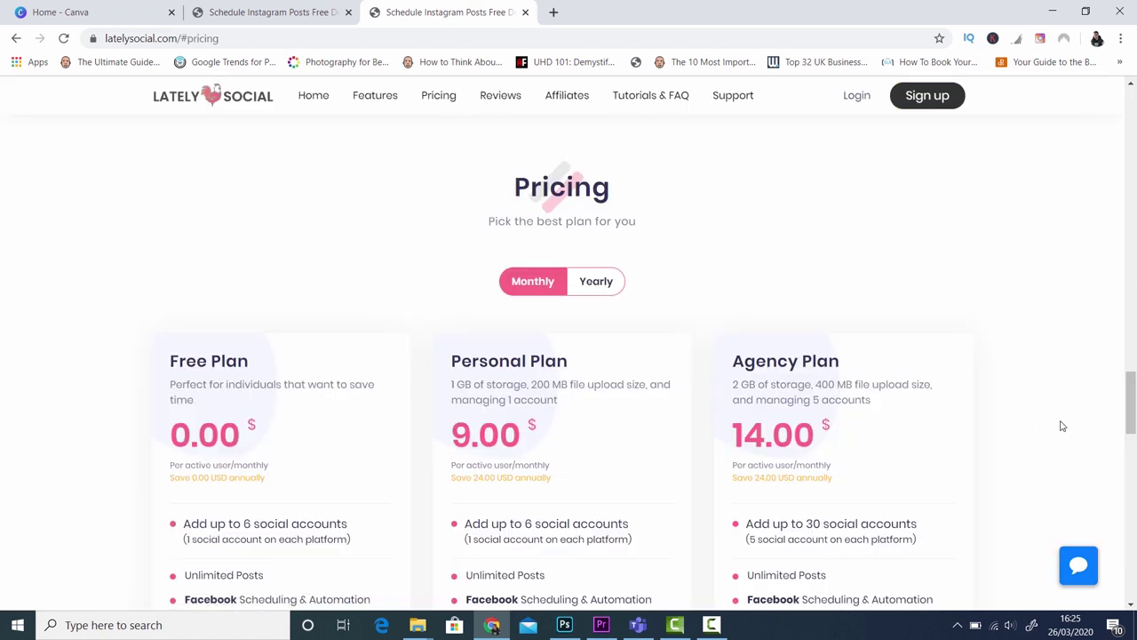
scroll(911, 413, "down", 2)
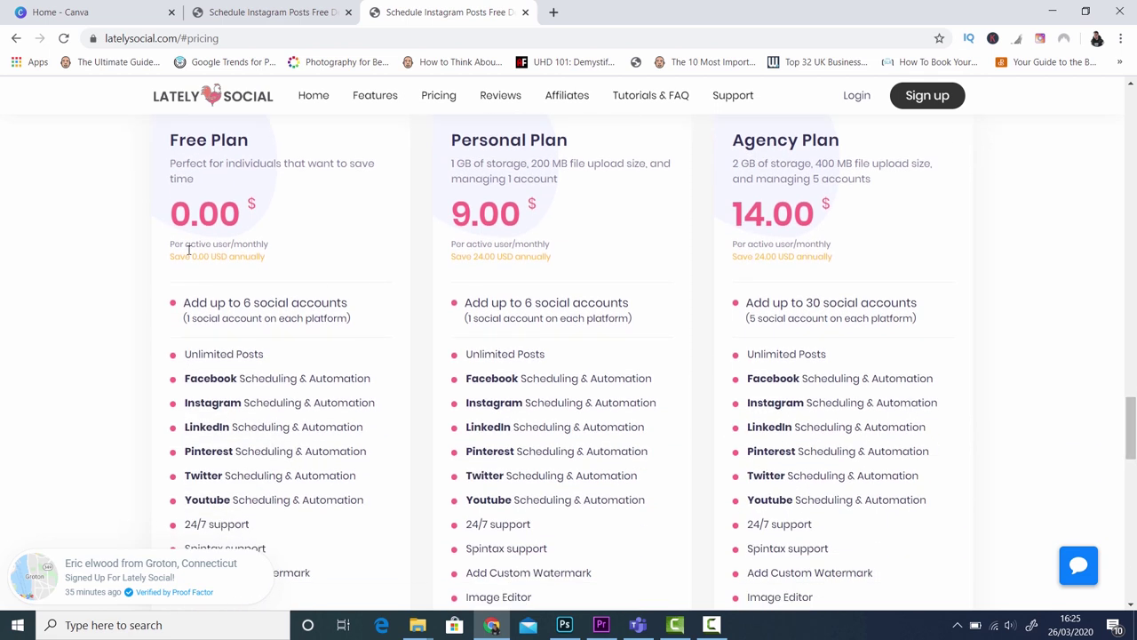
left_click(258, 563)
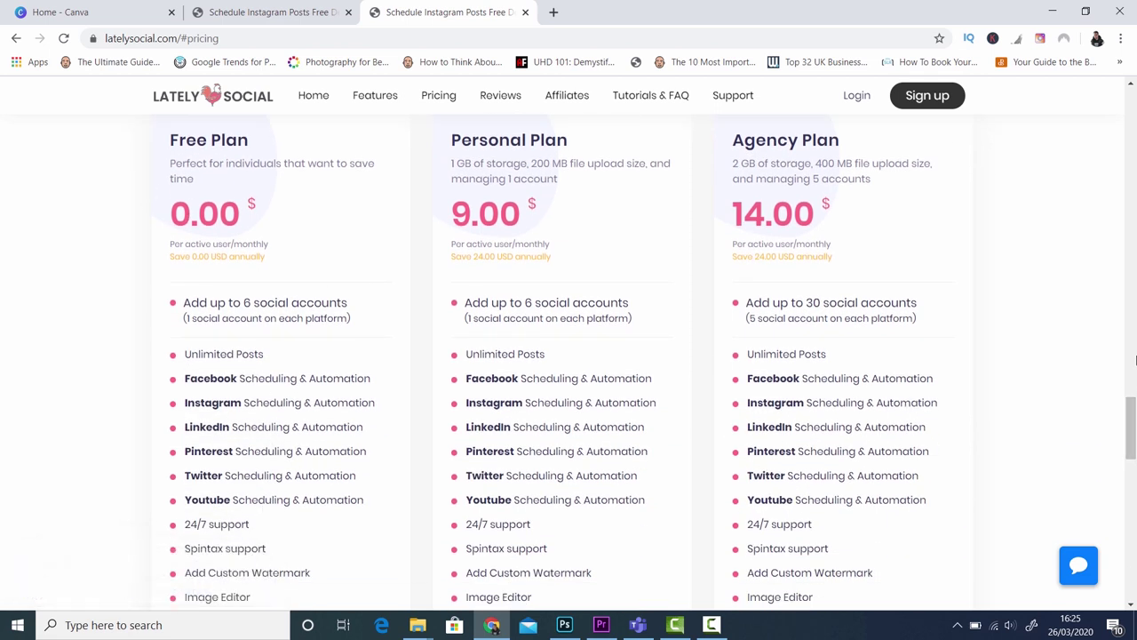
scroll(1133, 401, "up", 1)
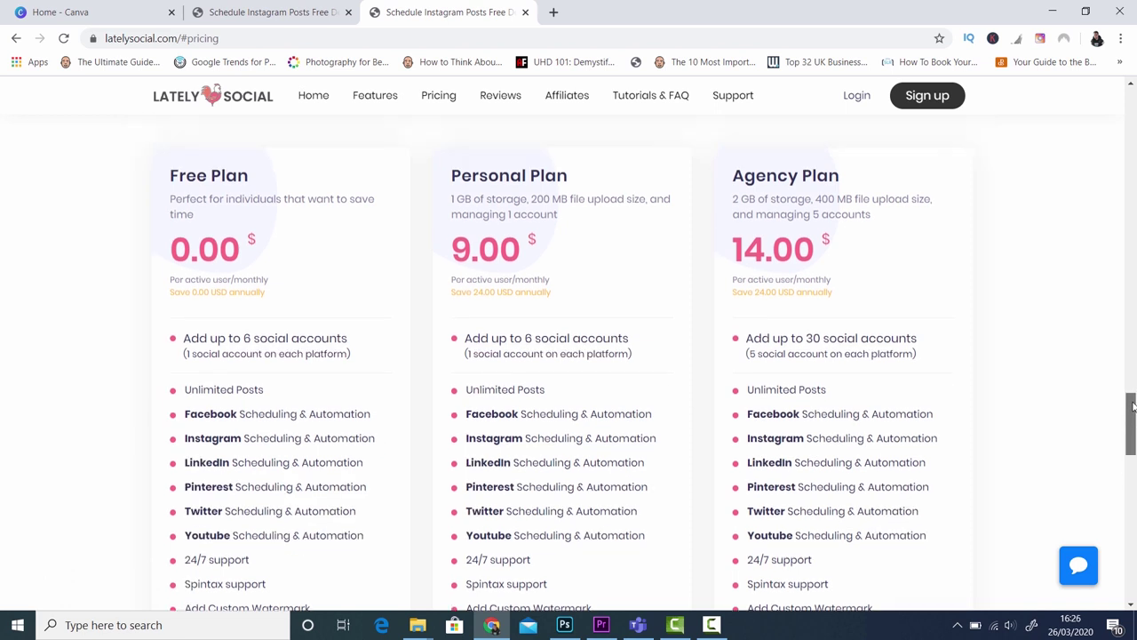
left_click_drag(1134, 406, 1133, 436)
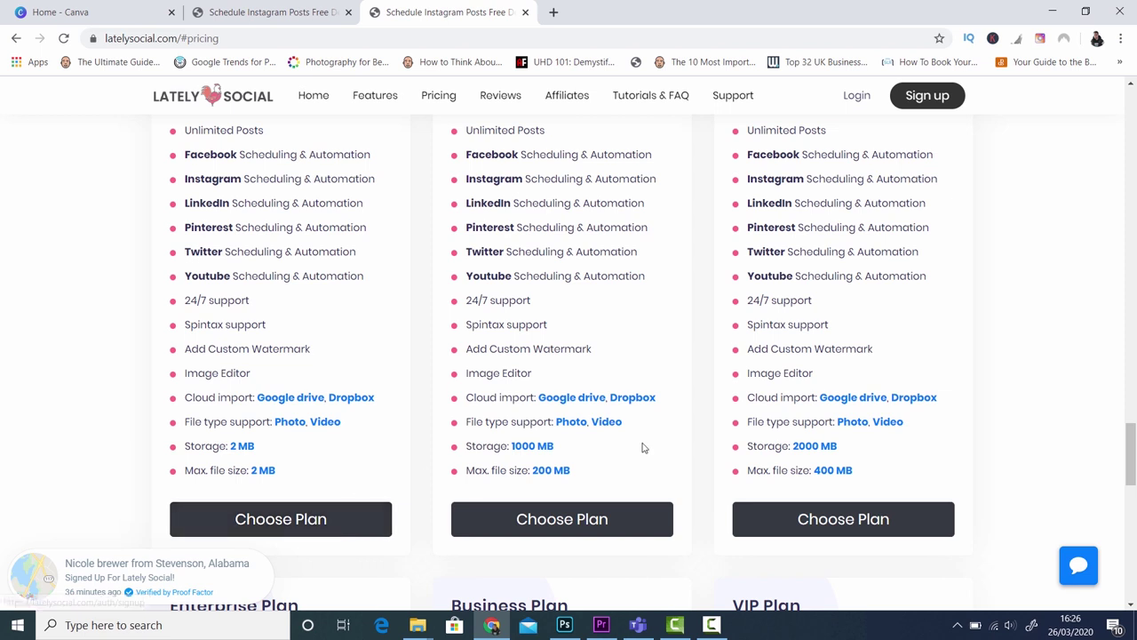
left_click_drag(1134, 478, 1131, 468)
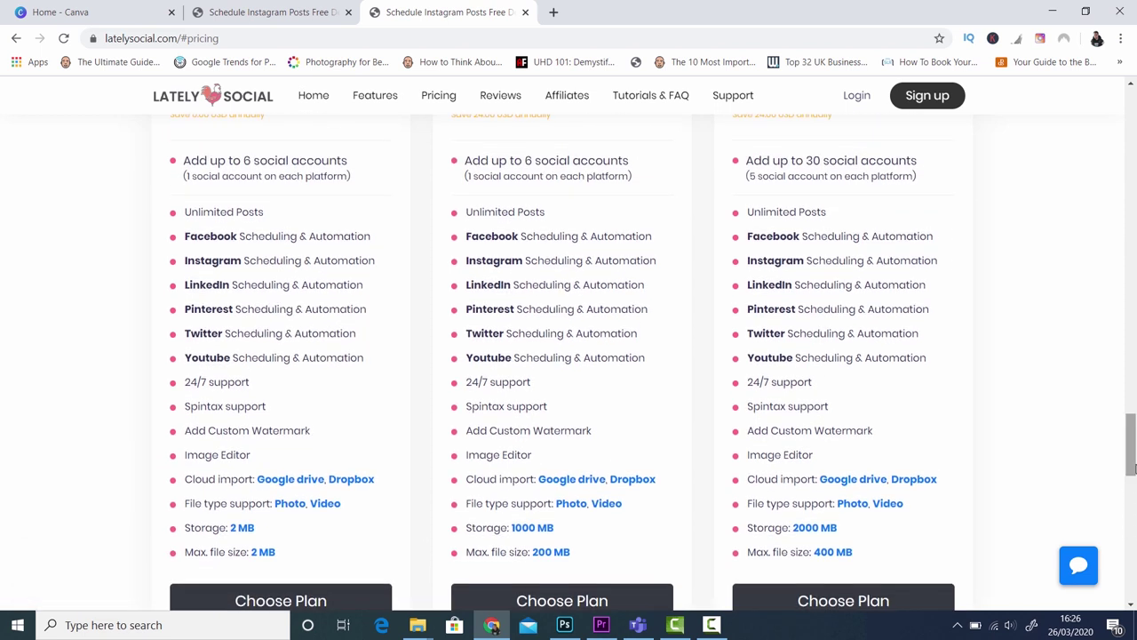
left_click_drag(1132, 455, 1131, 432)
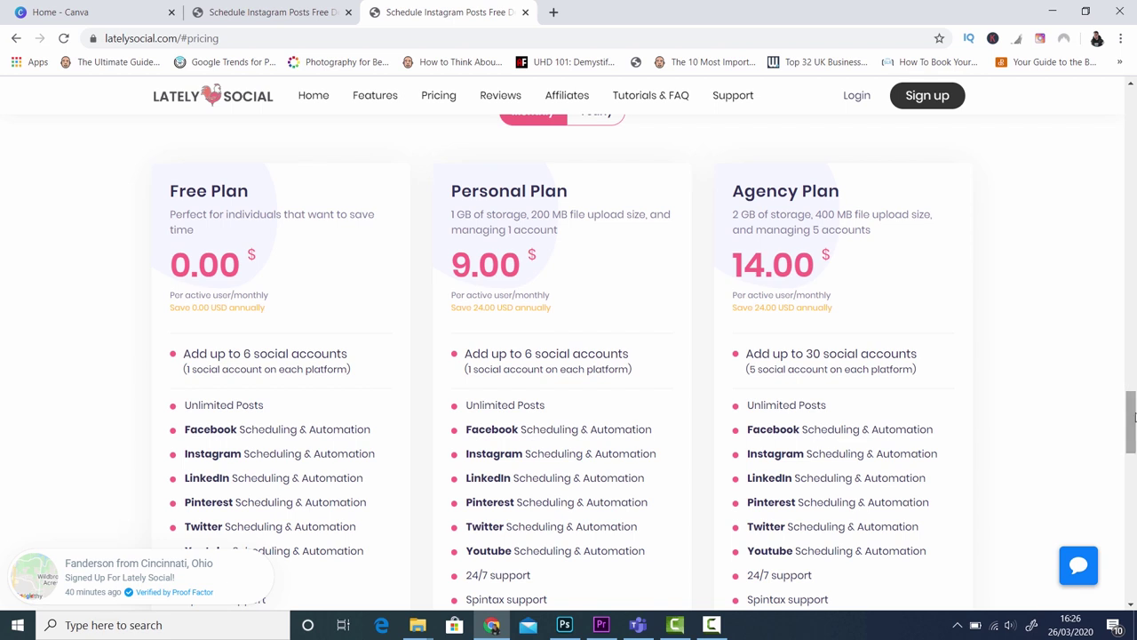
left_click_drag(1131, 411, 1131, 405)
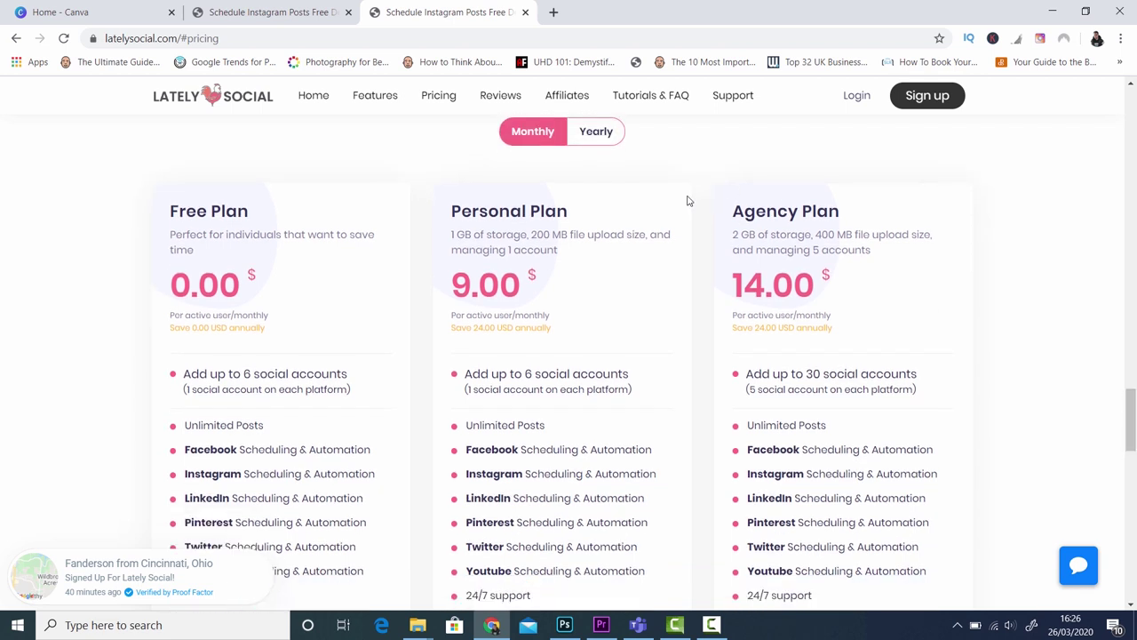
- Compare the yearly prices with the monthly ones and look over the Enterprise, Business and VIP plans
left_click(593, 133)
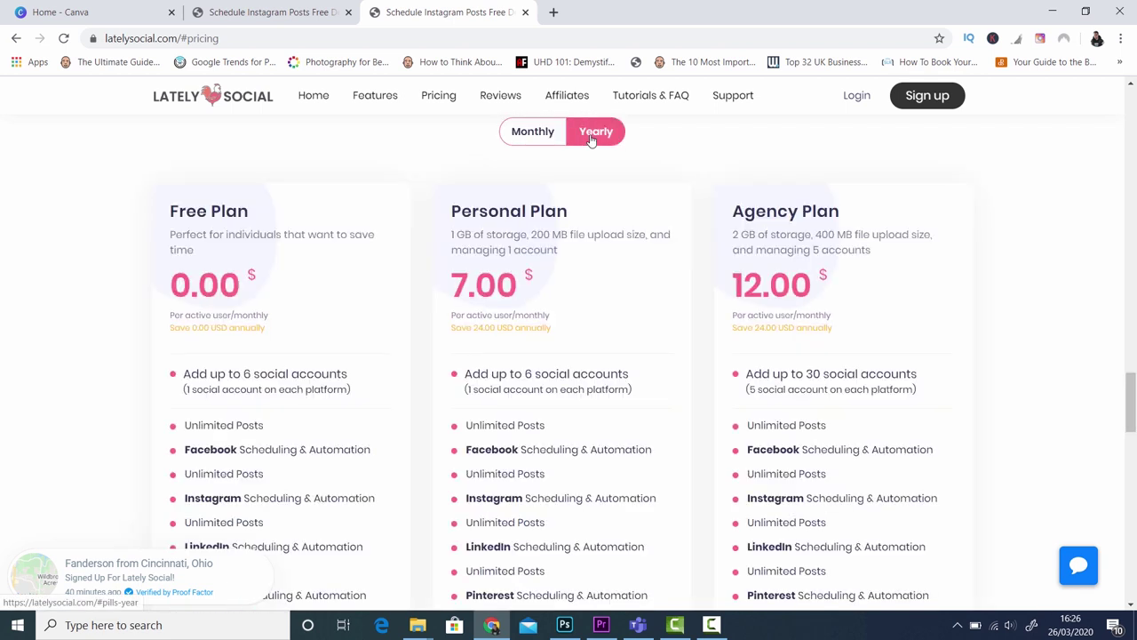
left_click(537, 131)
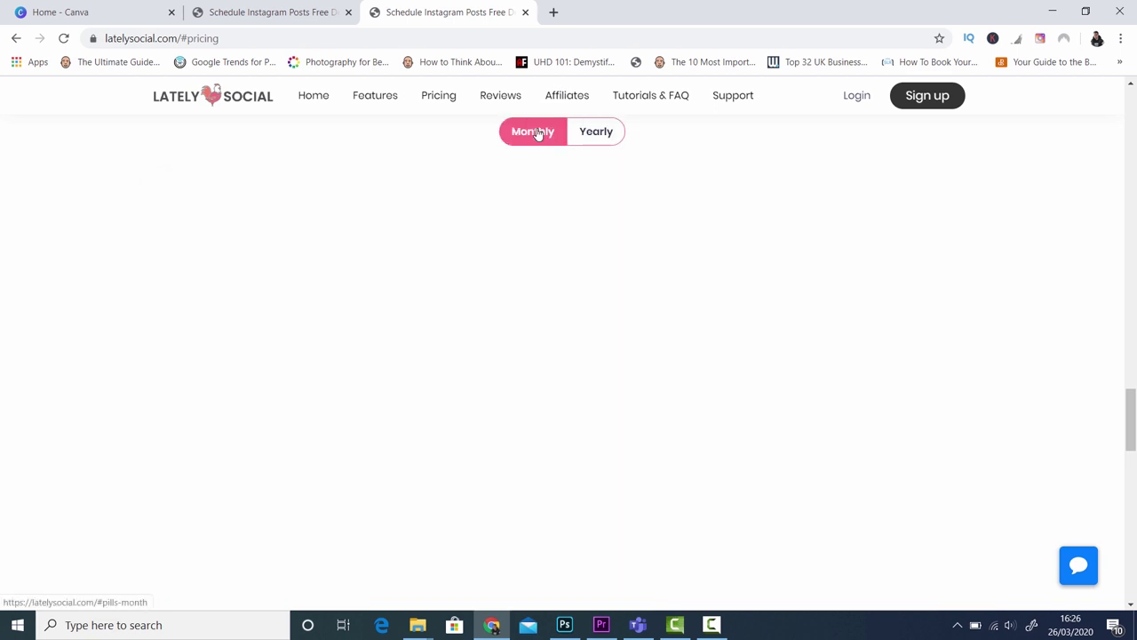
left_click_drag(1128, 416, 1120, 494)
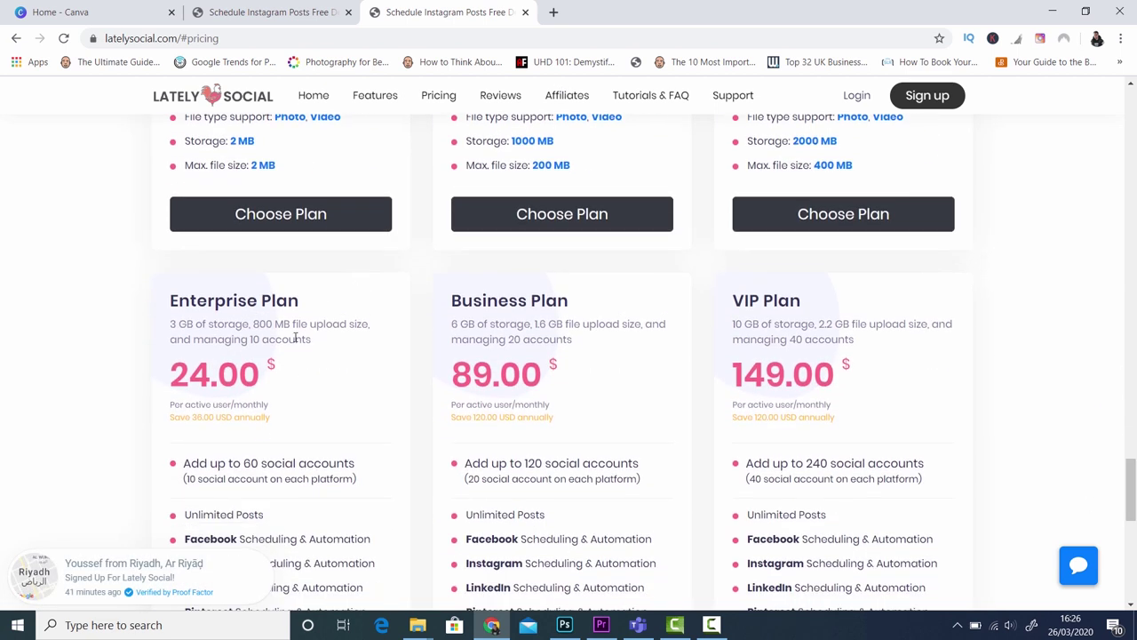
mouse_move(1130, 484)
left_mouse_down()
mouse_move(1128, 426)
mouse_move(1132, 474)
left_mouse_up()
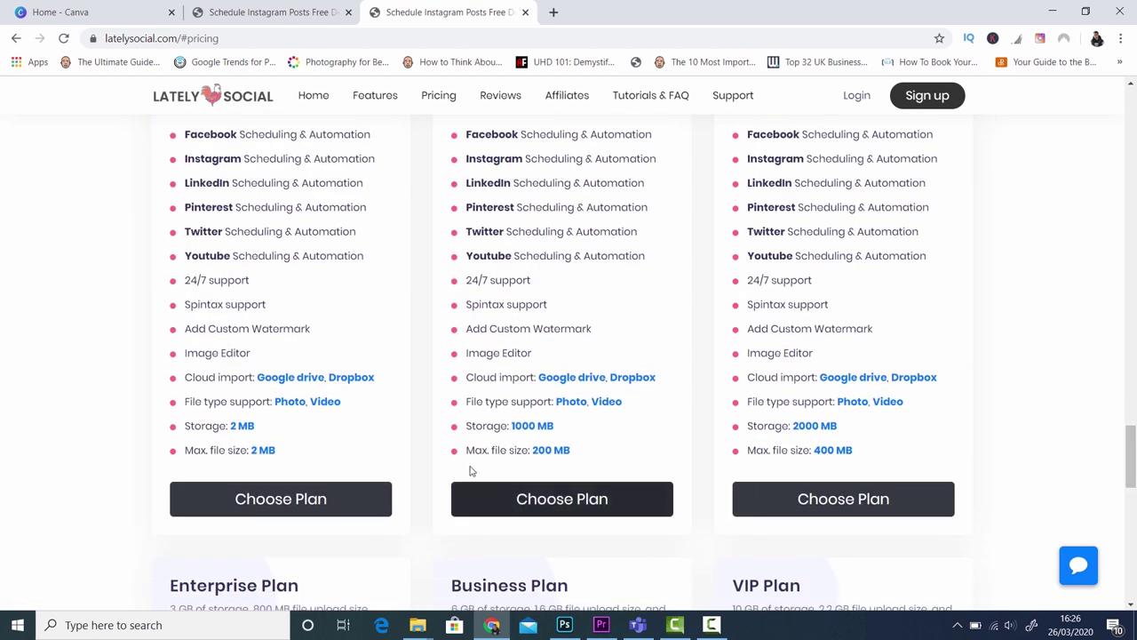
- View the Free Plan's registration form and return to the Lately Social home page
left_click(311, 503)
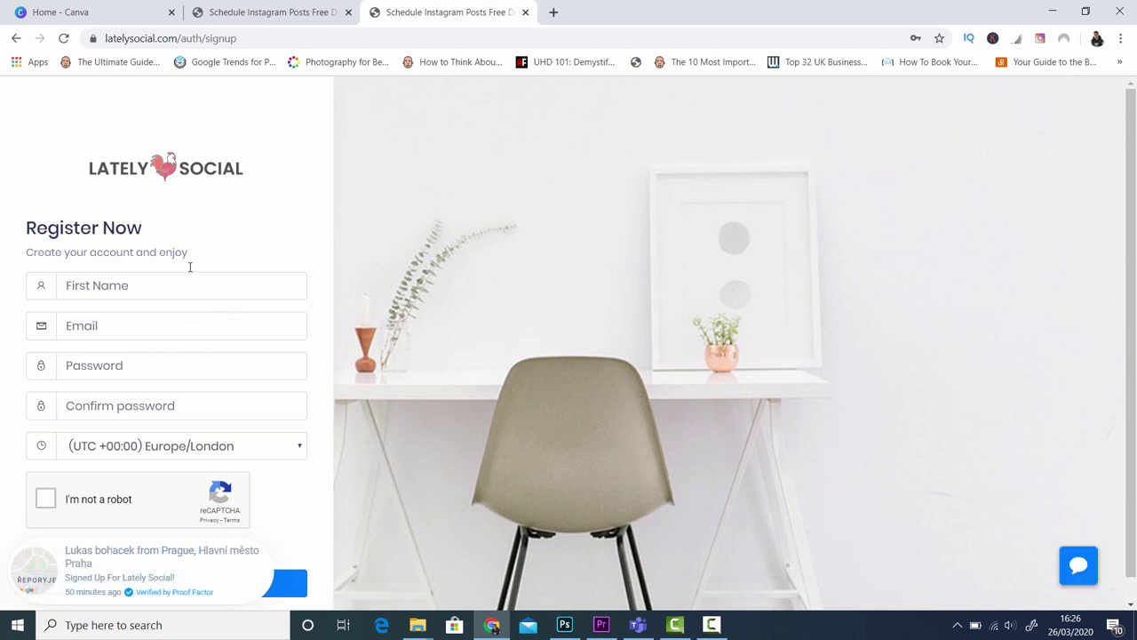
left_click(174, 174)
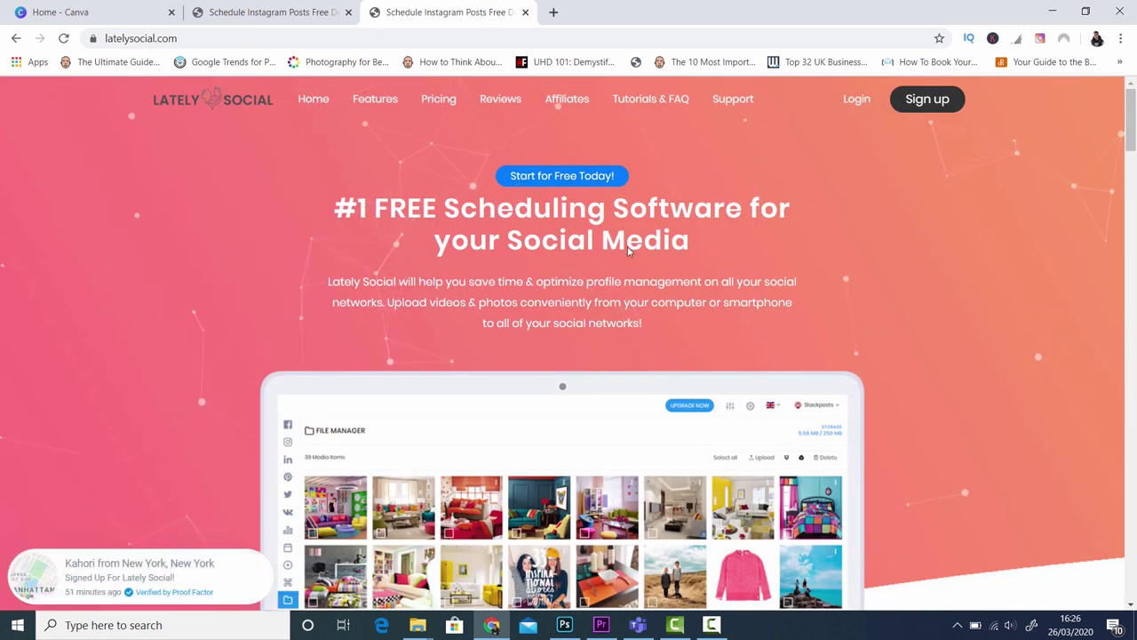
- Log in with the saved account credentials and open the Instagram post page
left_click(857, 101)
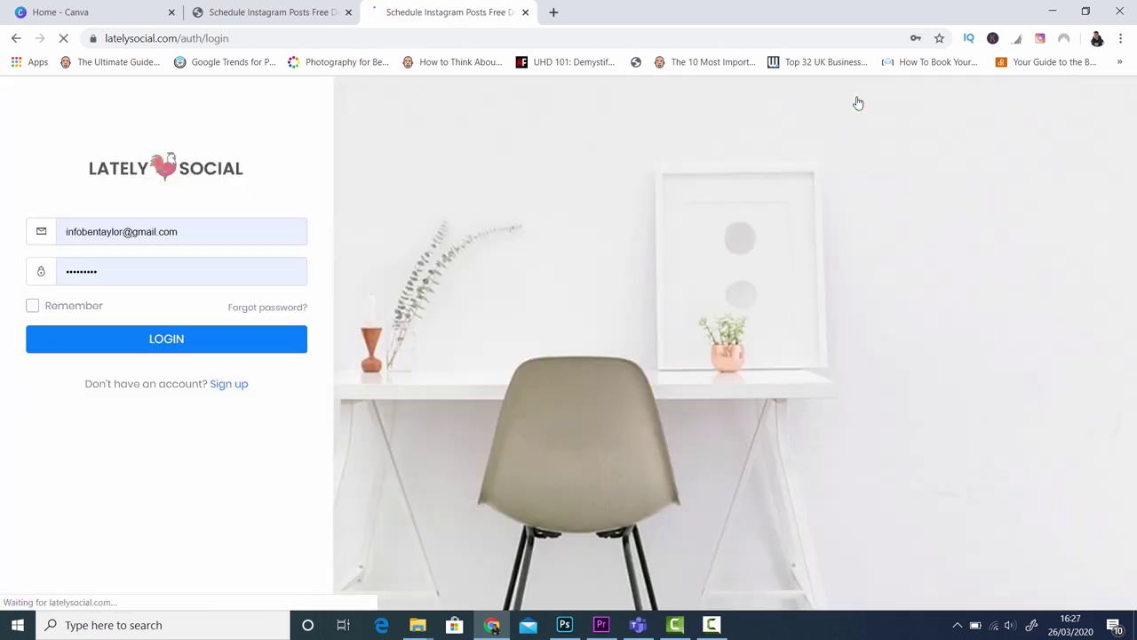
left_click(194, 349)
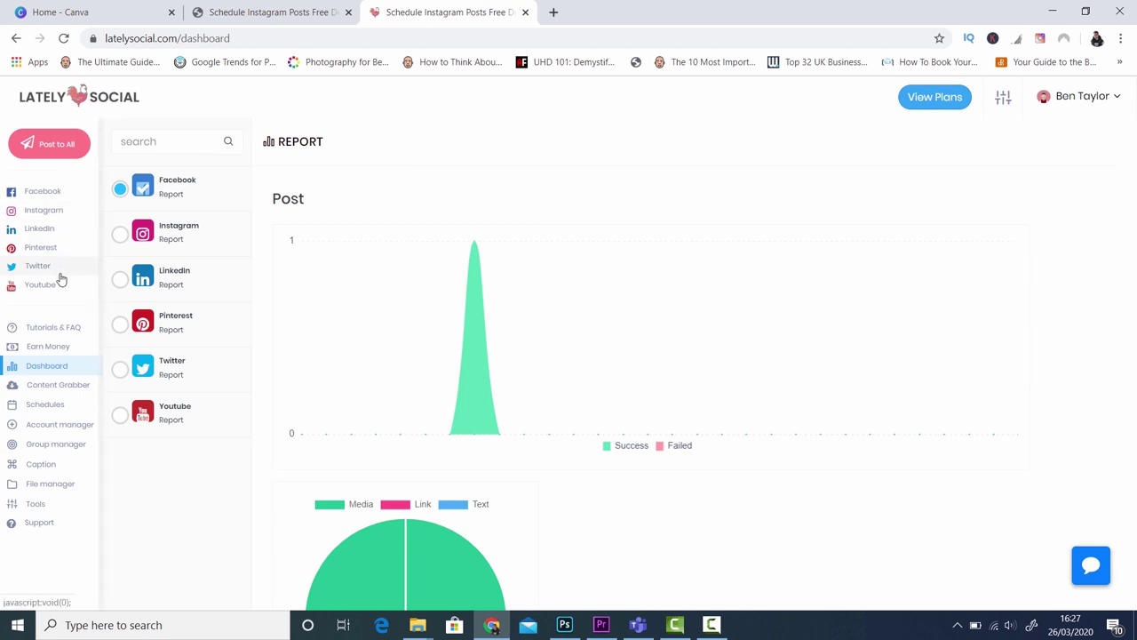
left_click(43, 212)
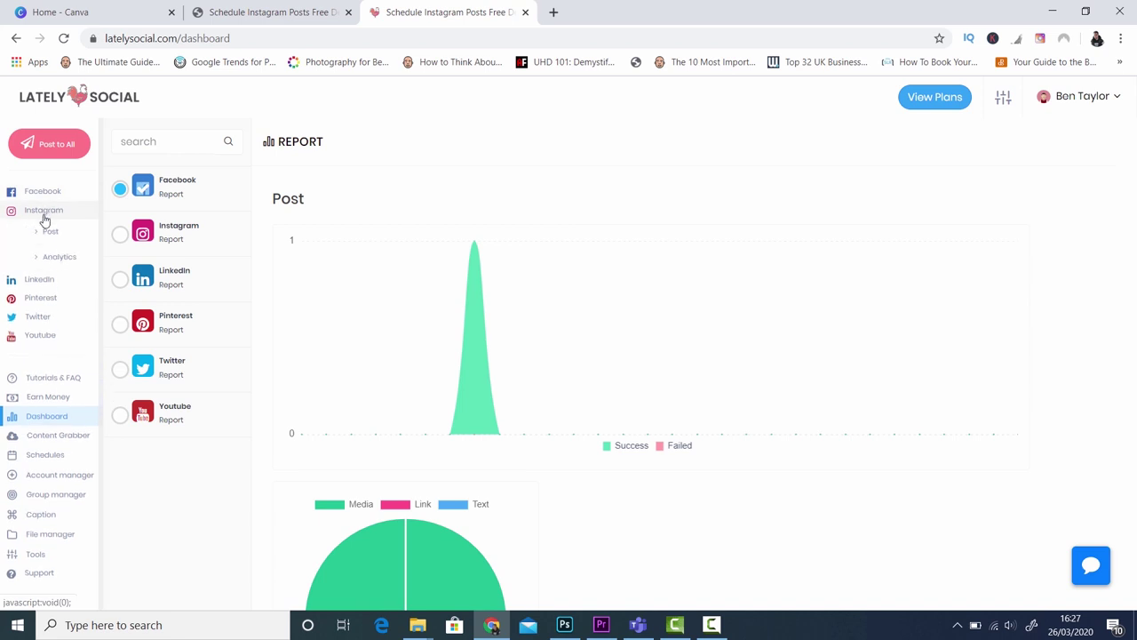
left_click(51, 231)
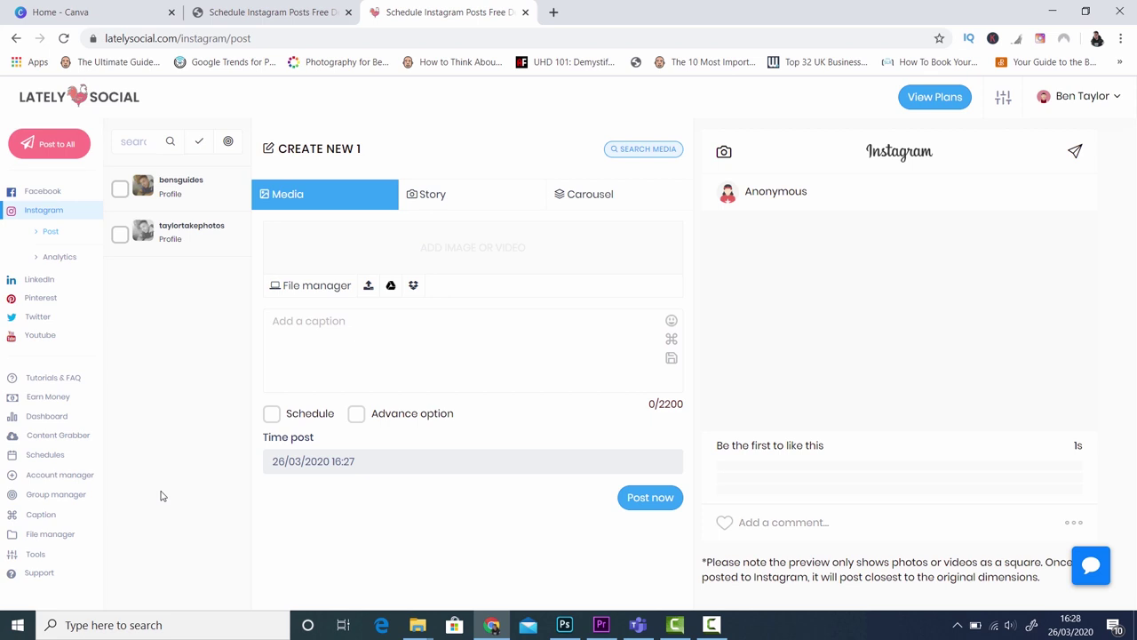
- View the form for adding an Instagram account in the account manager and close it without adding one
left_click(80, 479)
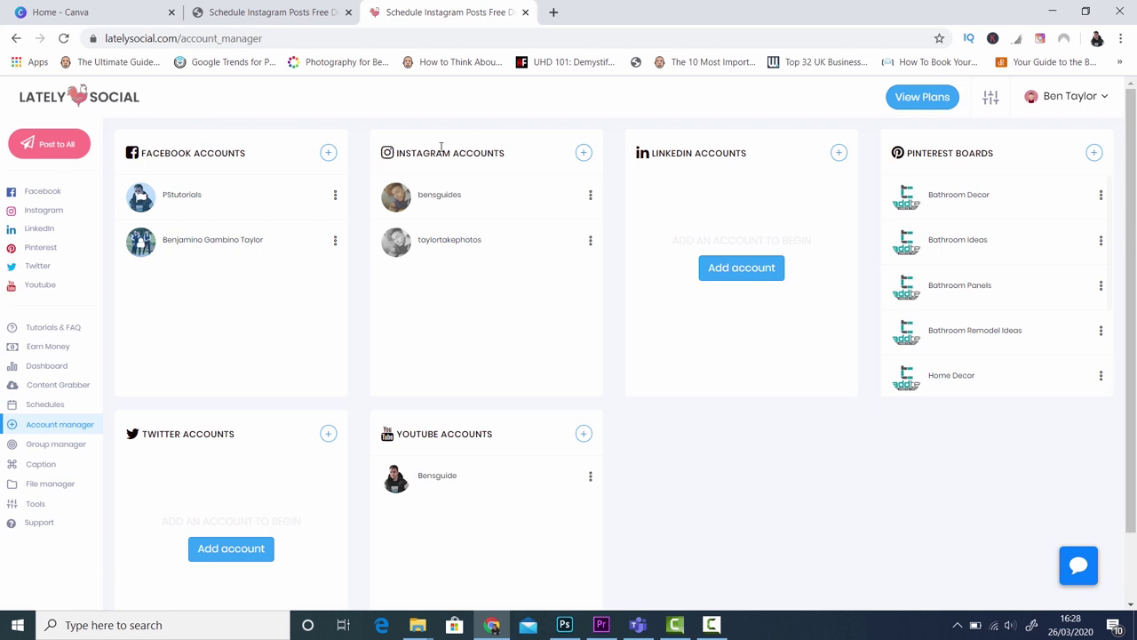
left_click(584, 157)
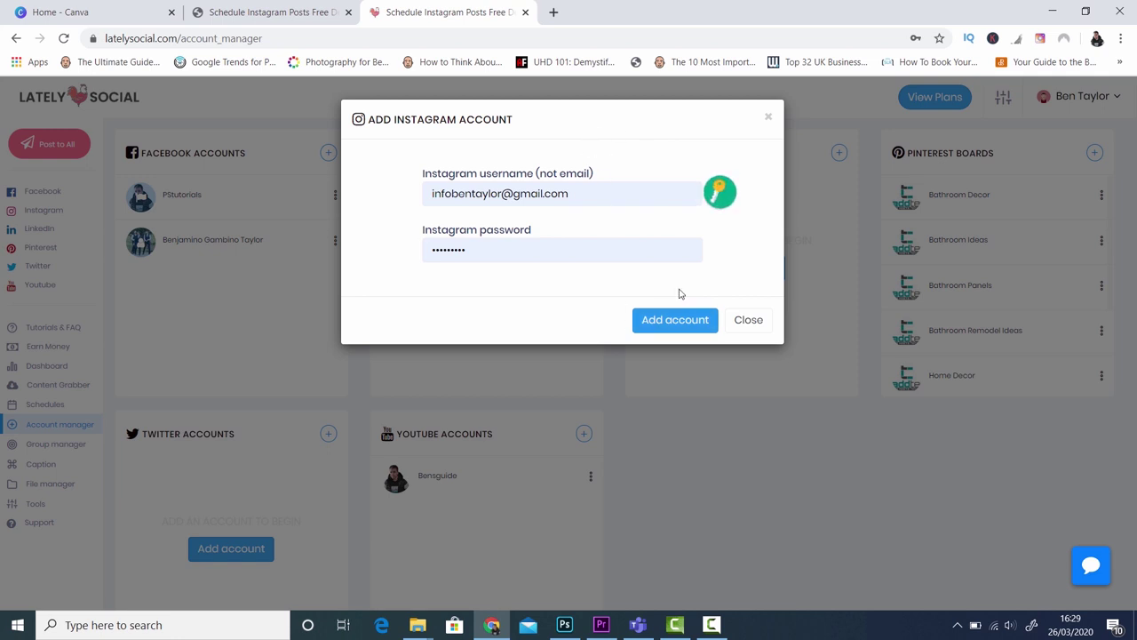
left_click(770, 119)
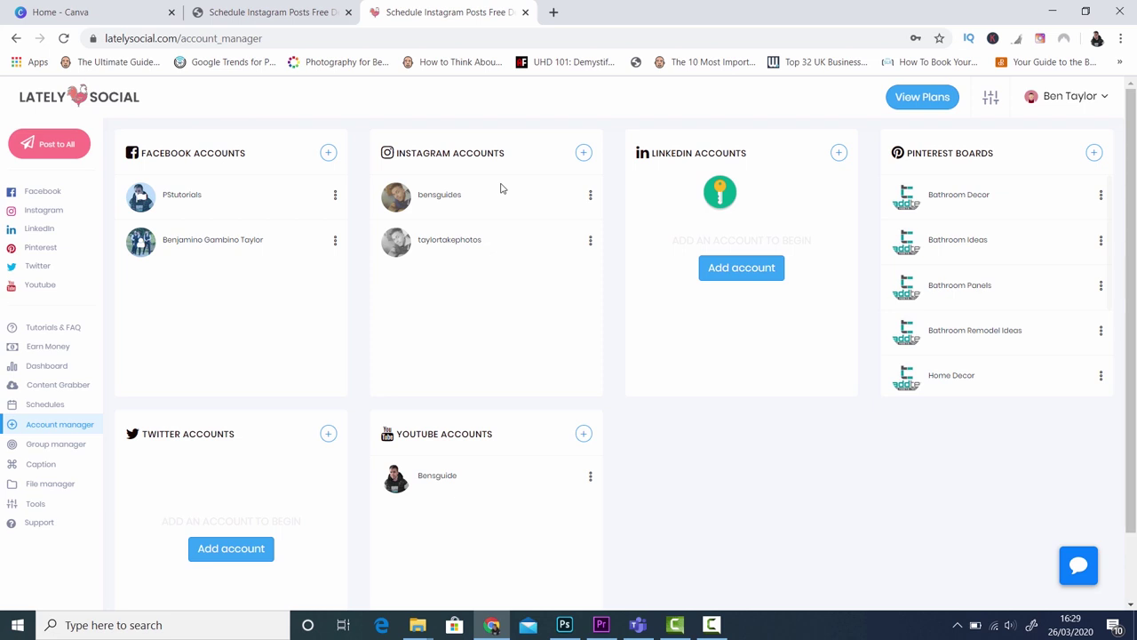
- Return to the Instagram post page and select the second listed profile as the posting account
left_click_drag(380, 182, 40, 213)
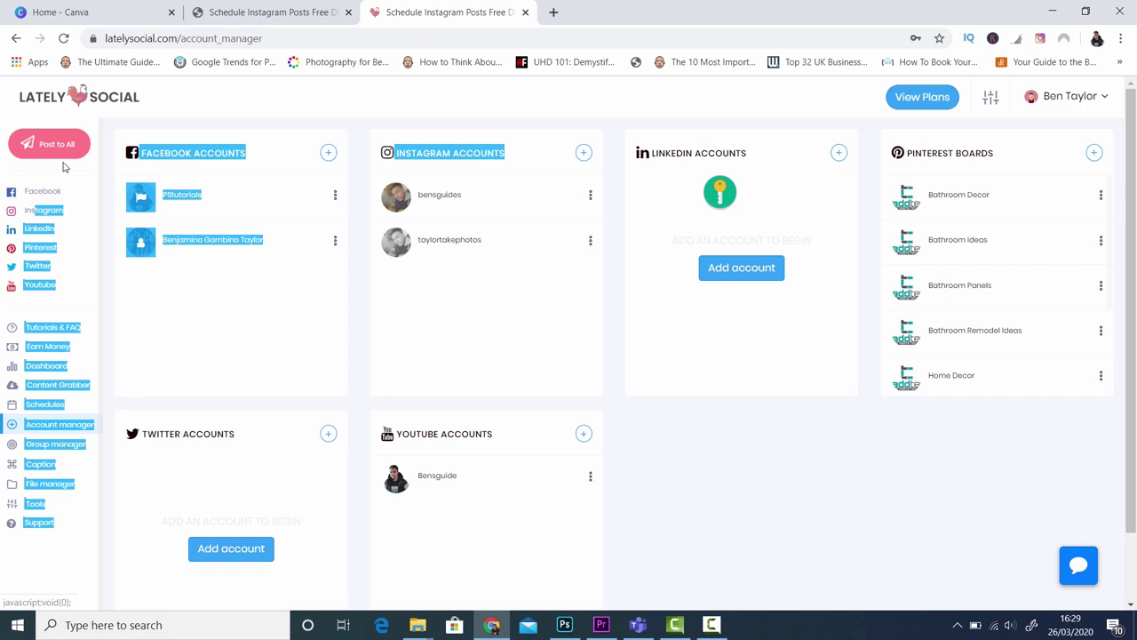
left_click(40, 214)
left_click(41, 214)
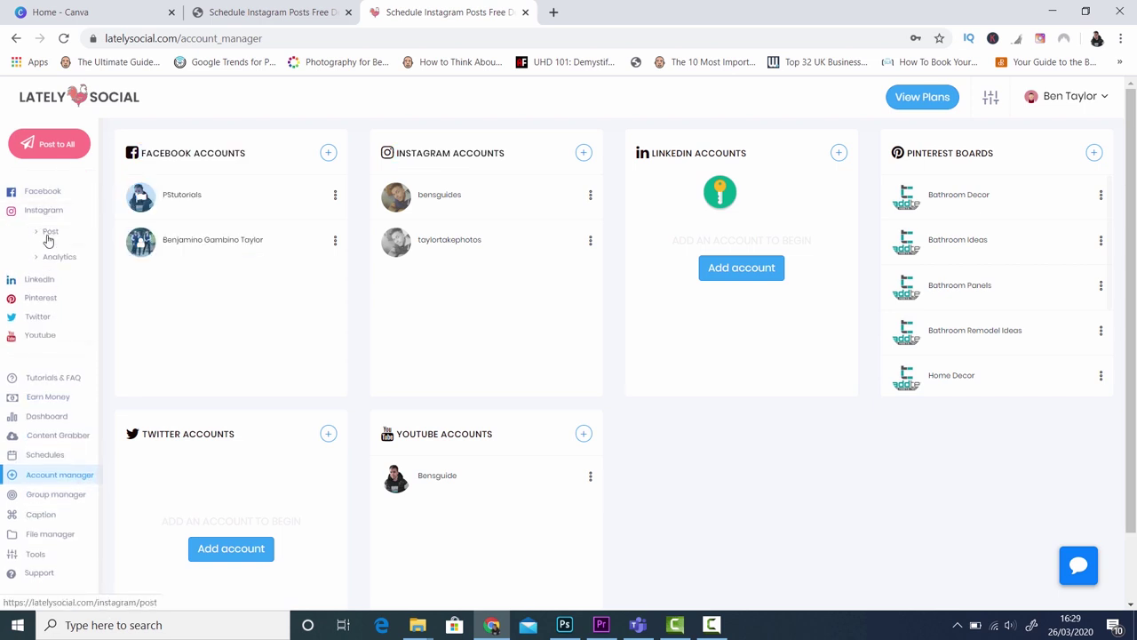
left_click(49, 236)
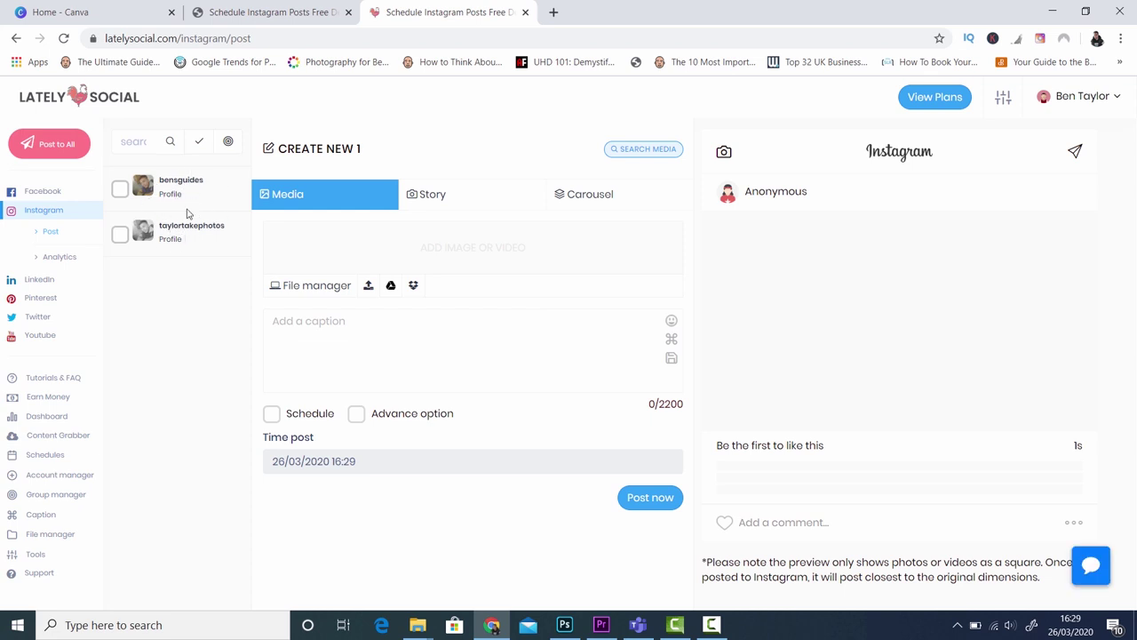
left_click(121, 236)
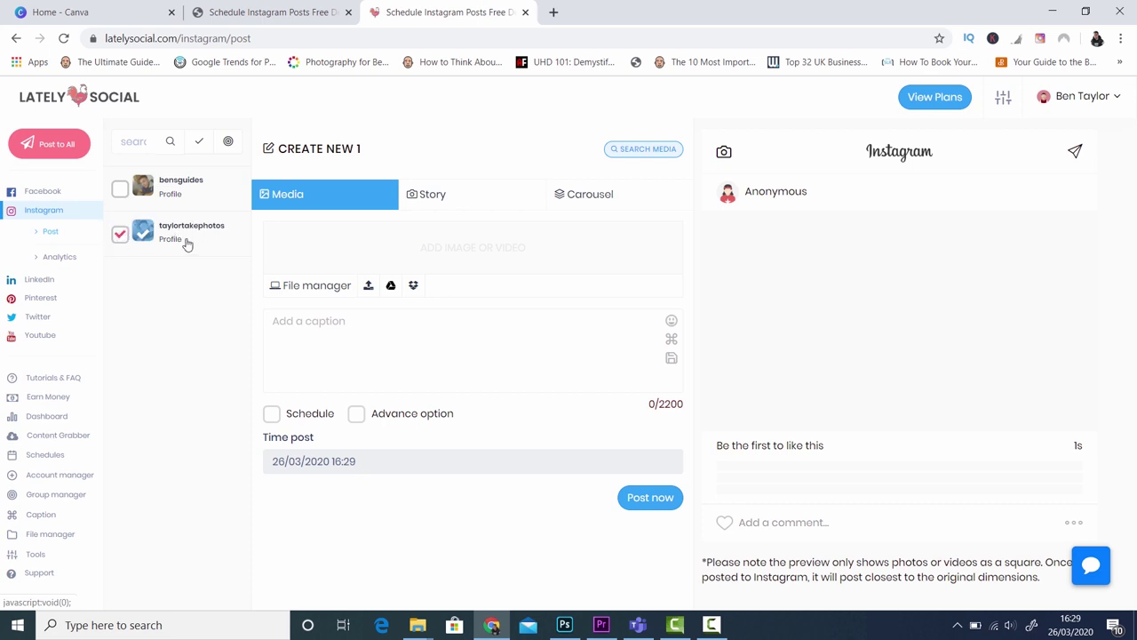
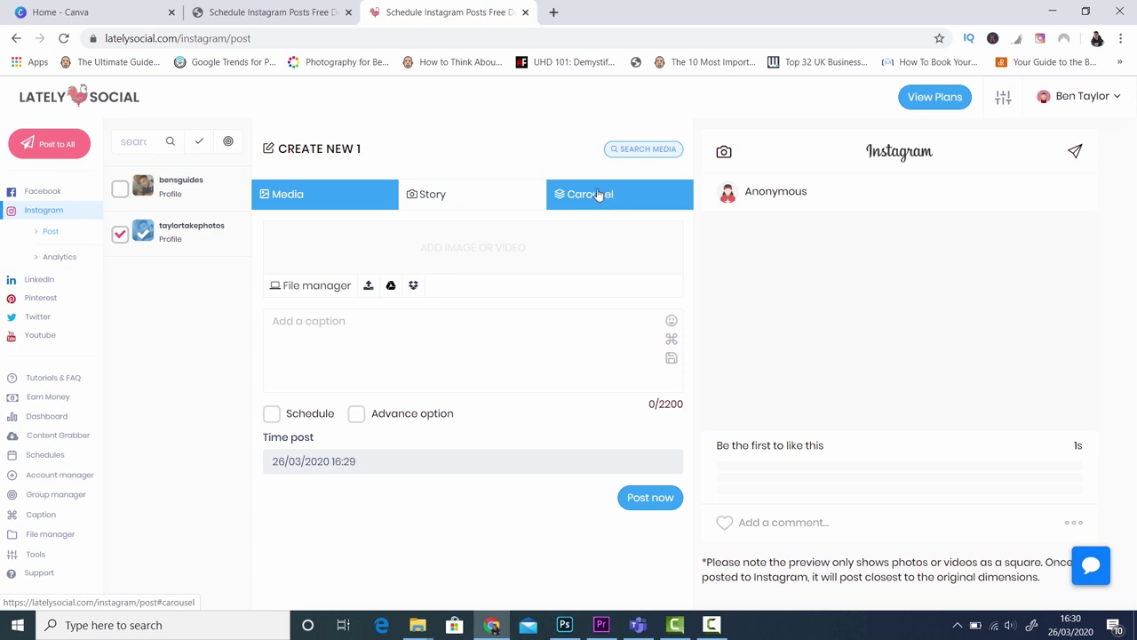
- Set the post type to Carousel, and view the computer's file upload dialog without choosing a file
left_click(598, 195)
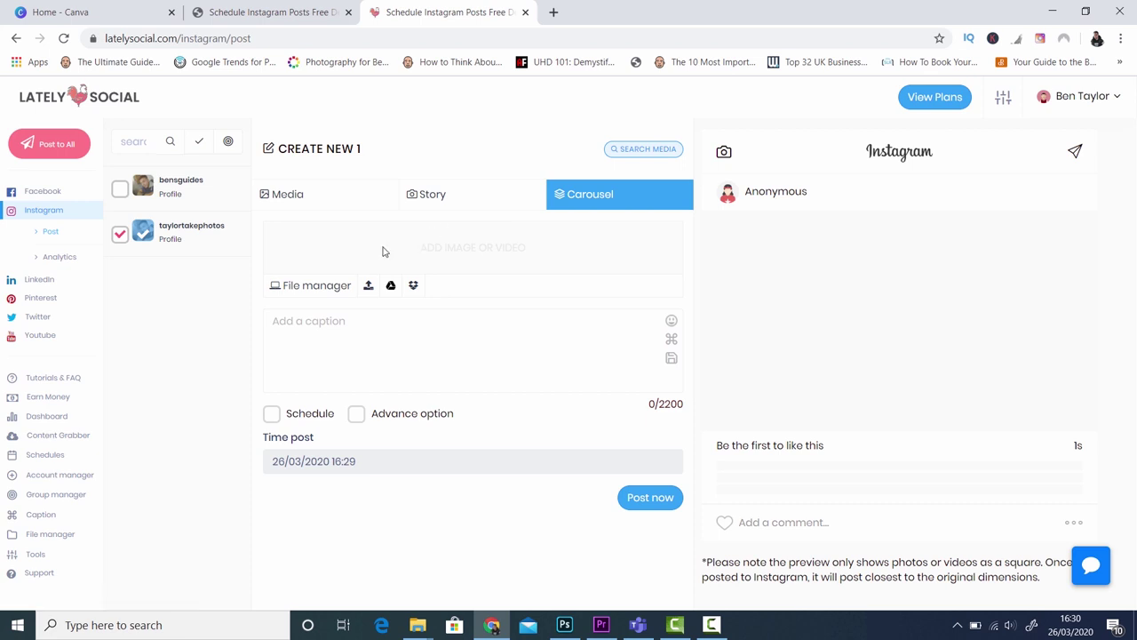
left_click(369, 287)
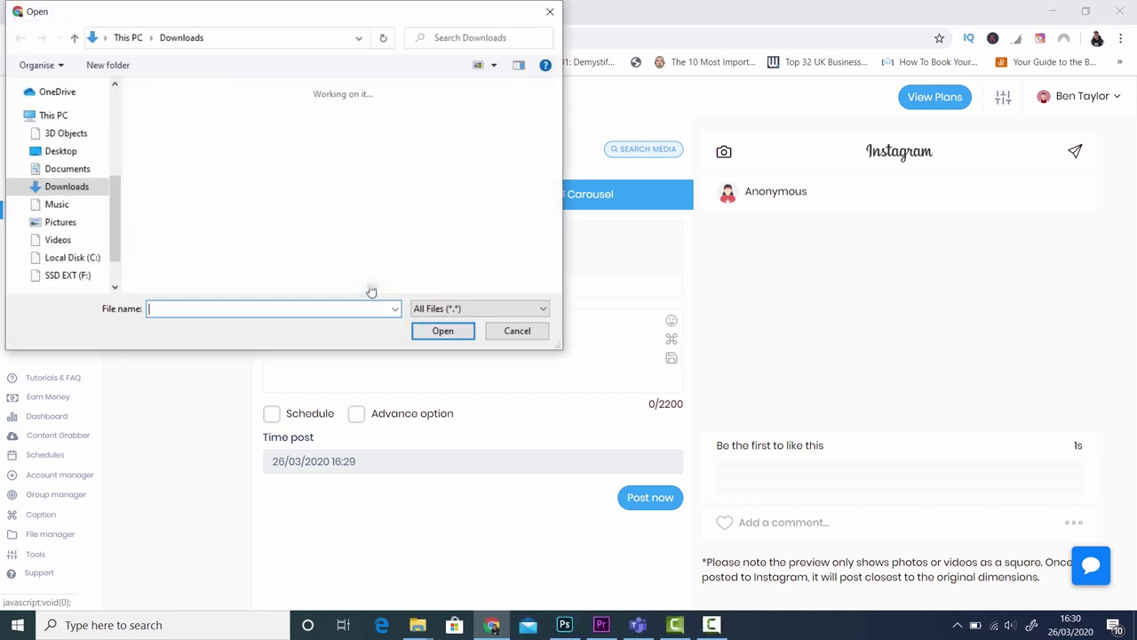
left_click(549, 16)
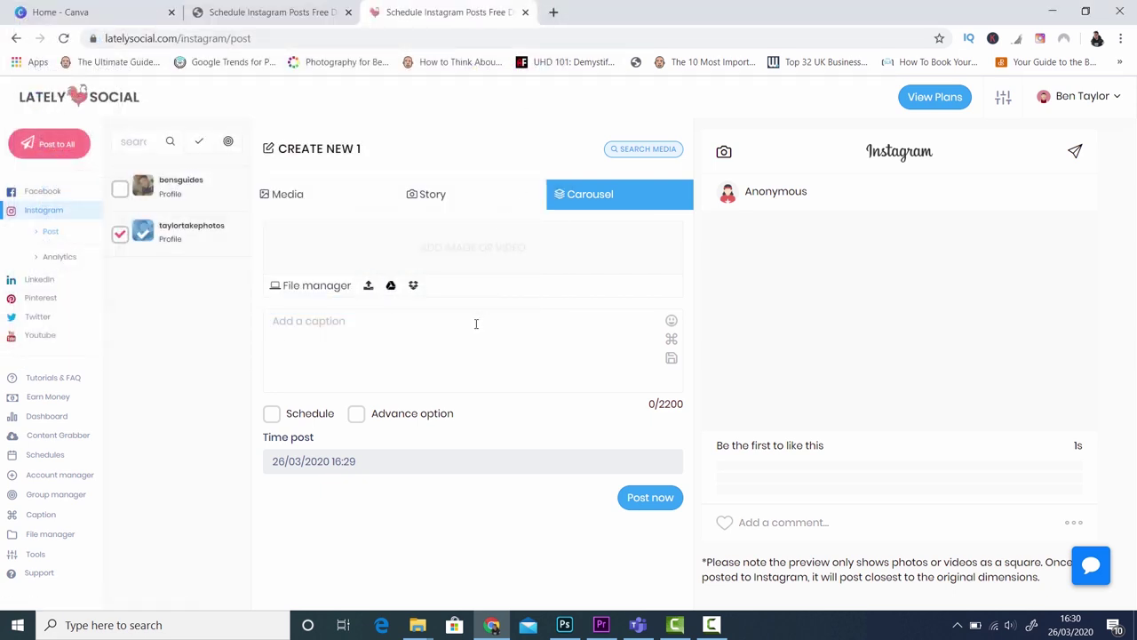
- Start a file upload for the carousel and browse to the SSD EXT (F:) drive to find the Family folder
left_click(370, 289)
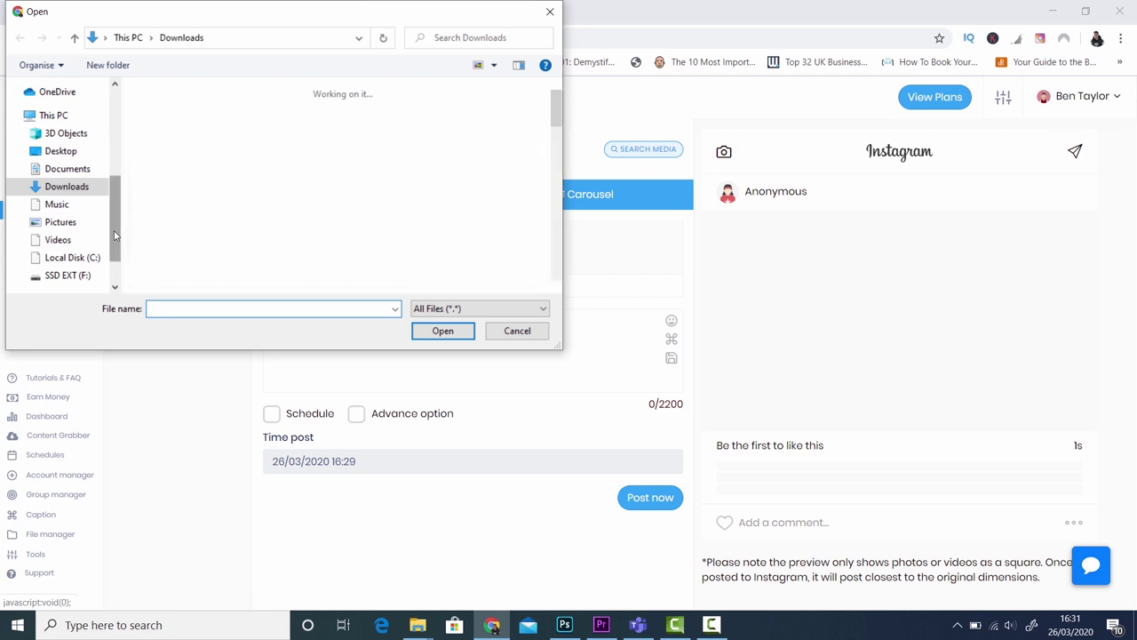
scroll(112, 234, "down", 1)
left_click(78, 252)
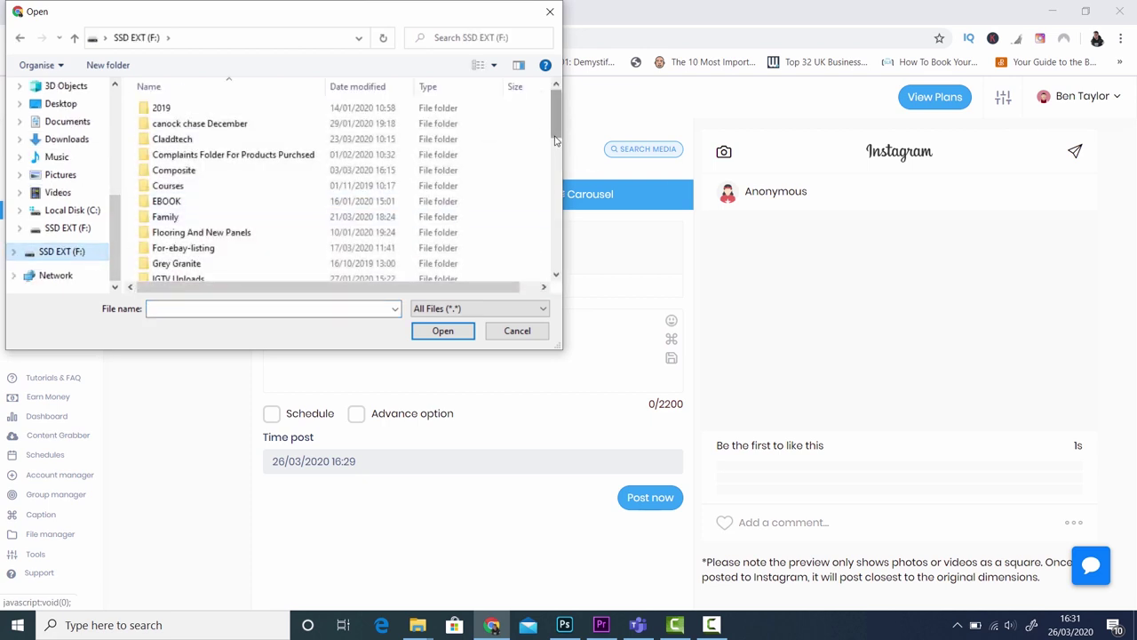
scroll(554, 160, "down", 2)
scroll(553, 160, "down", 3)
scroll(554, 163, "up", 3)
scroll(554, 163, "up", 1)
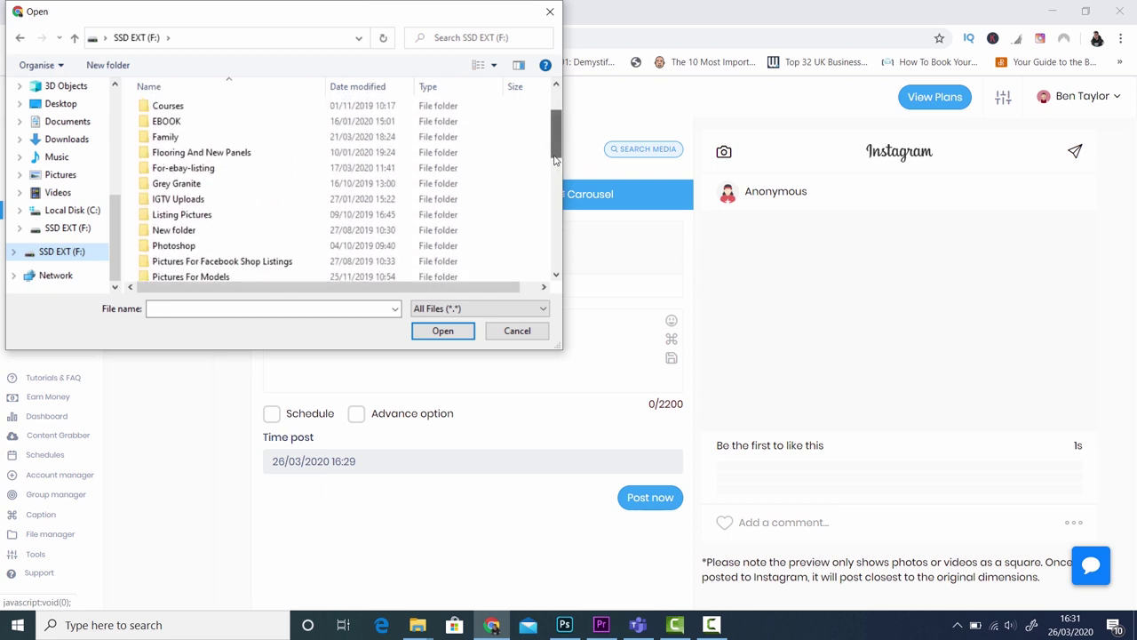
- Go to Family > Family > Dad > Send to Dad and upload dad-1.jpg to the carousel
left_click(284, 139)
double_click(285, 138)
left_click(257, 140)
double_click(256, 140)
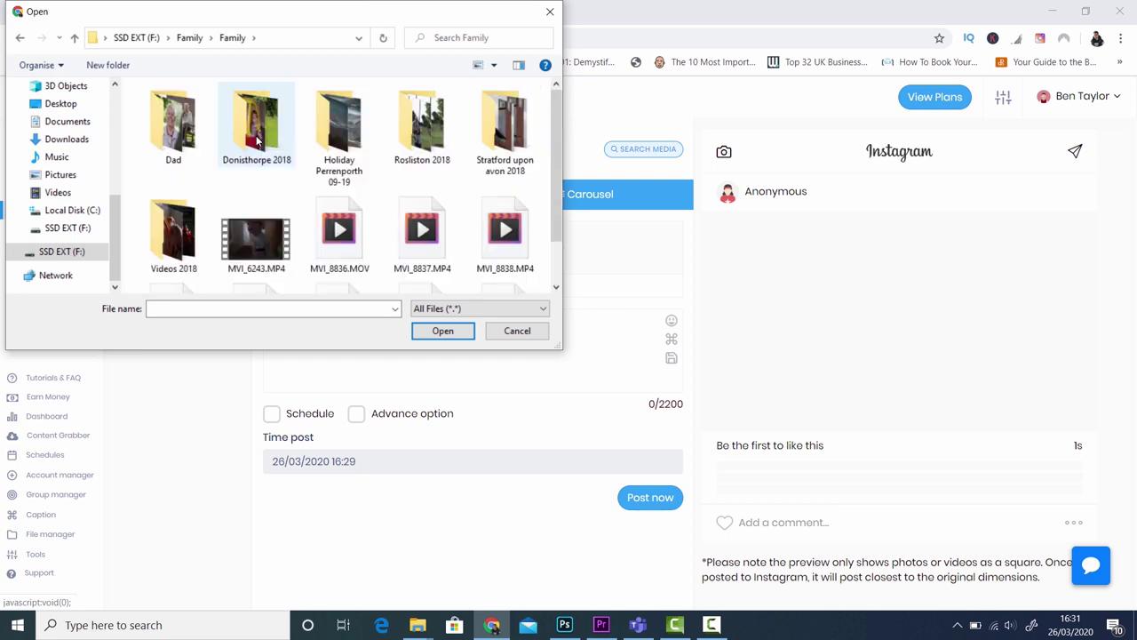
double_click(171, 133)
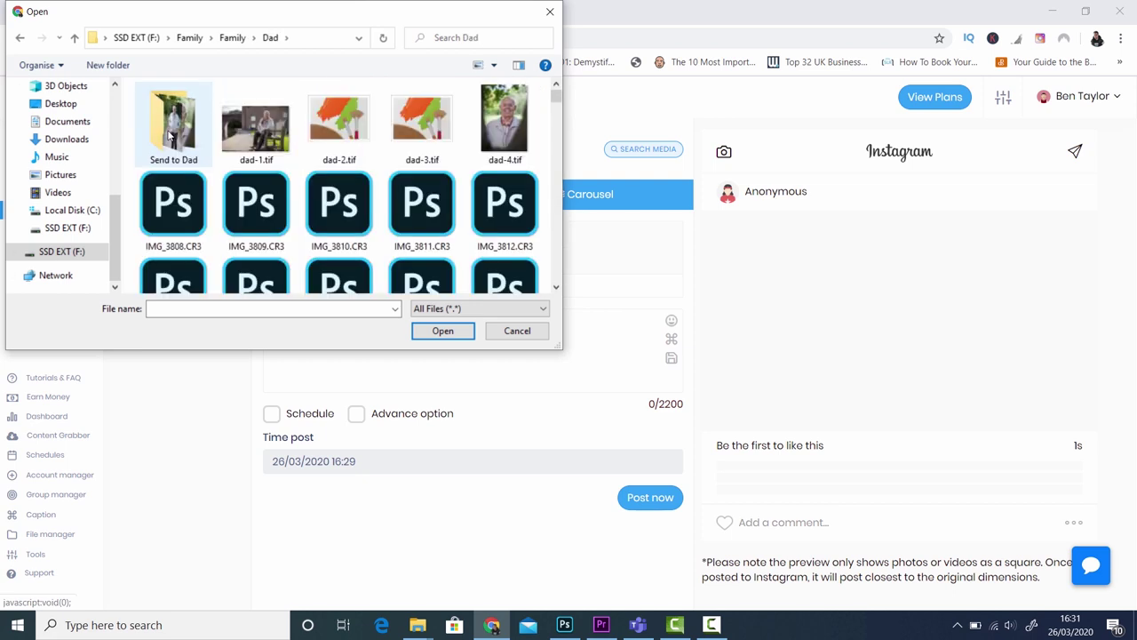
double_click(170, 133)
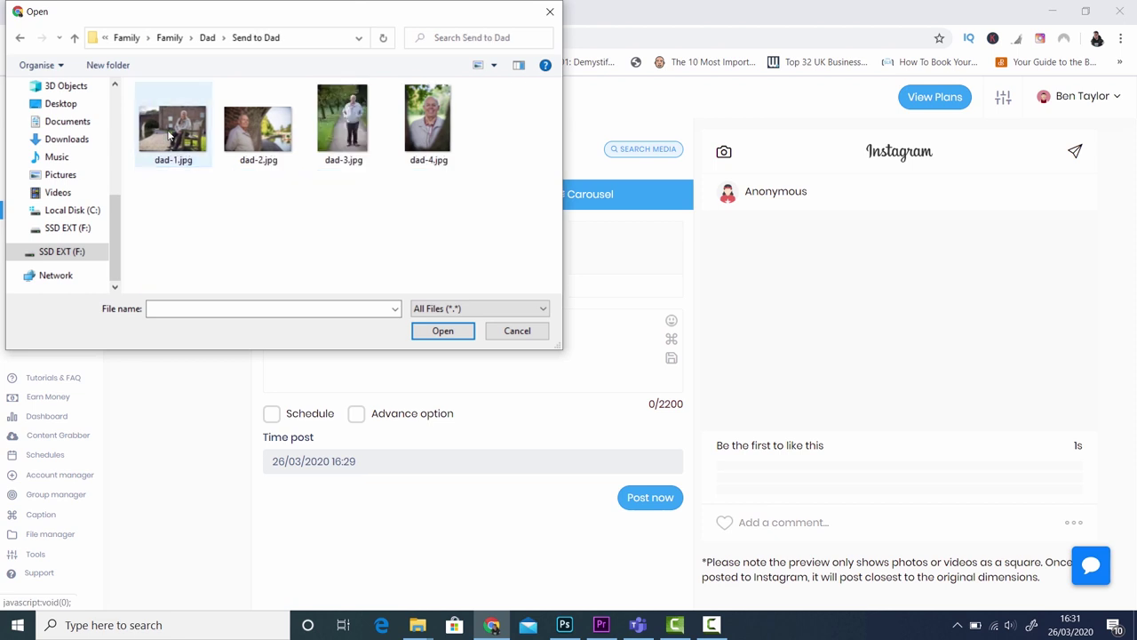
left_click(171, 133)
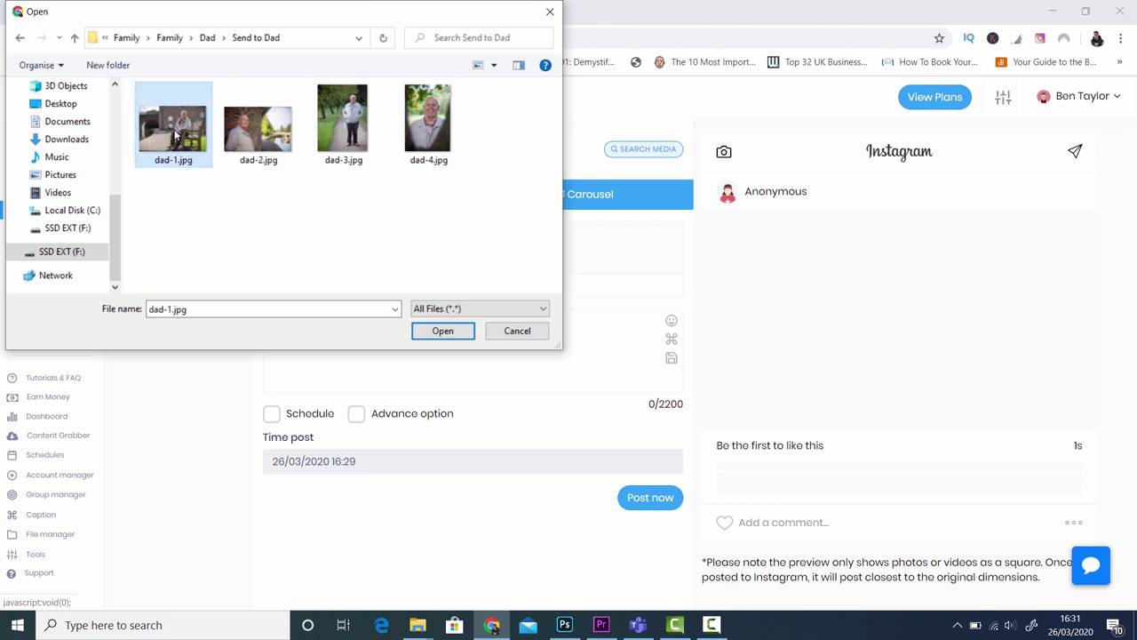
left_click(443, 330)
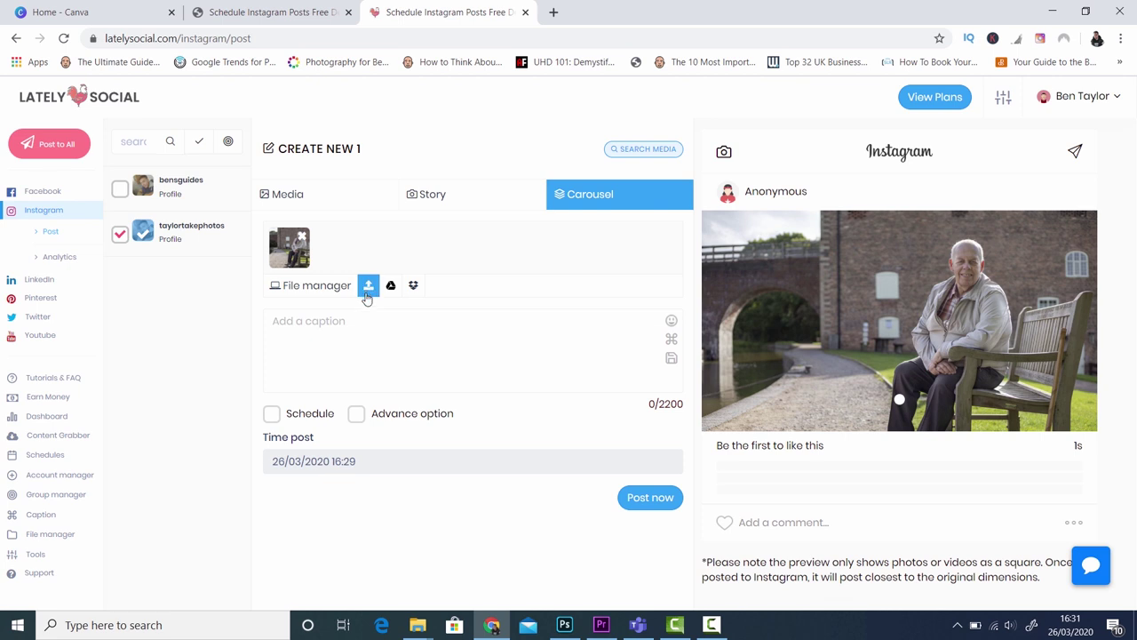
- Upload dad-2.jpg and dad-4.jpg from the same folder as the carousel's second and third images
left_click(368, 286)
left_click(254, 121)
left_click(440, 331)
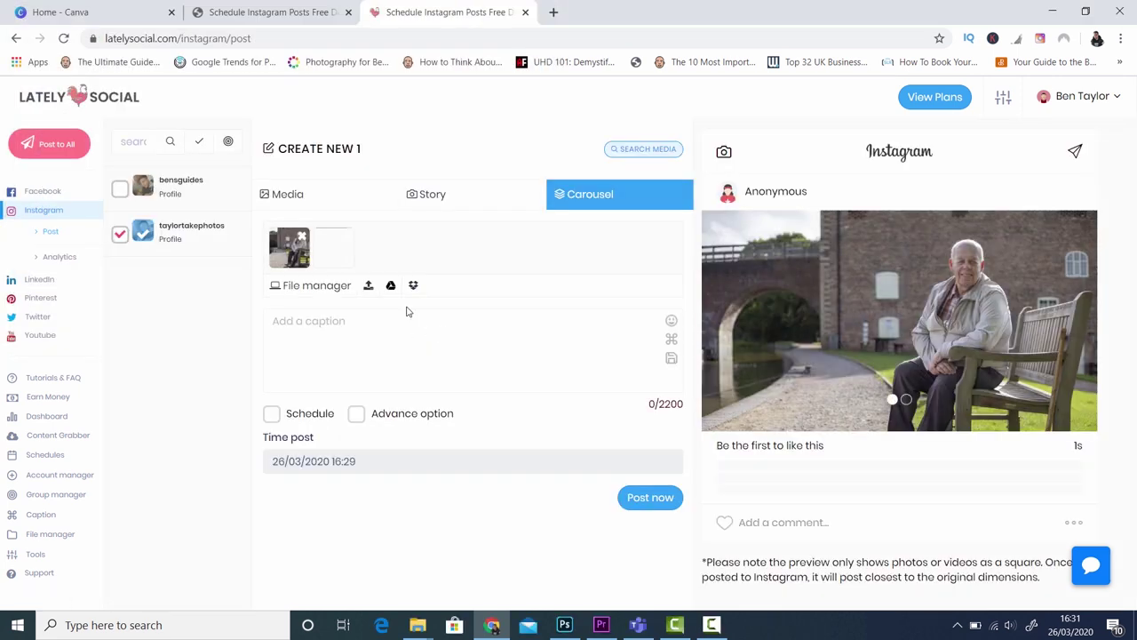
left_click(367, 286)
left_click(347, 124)
left_click(426, 124)
left_click(441, 400)
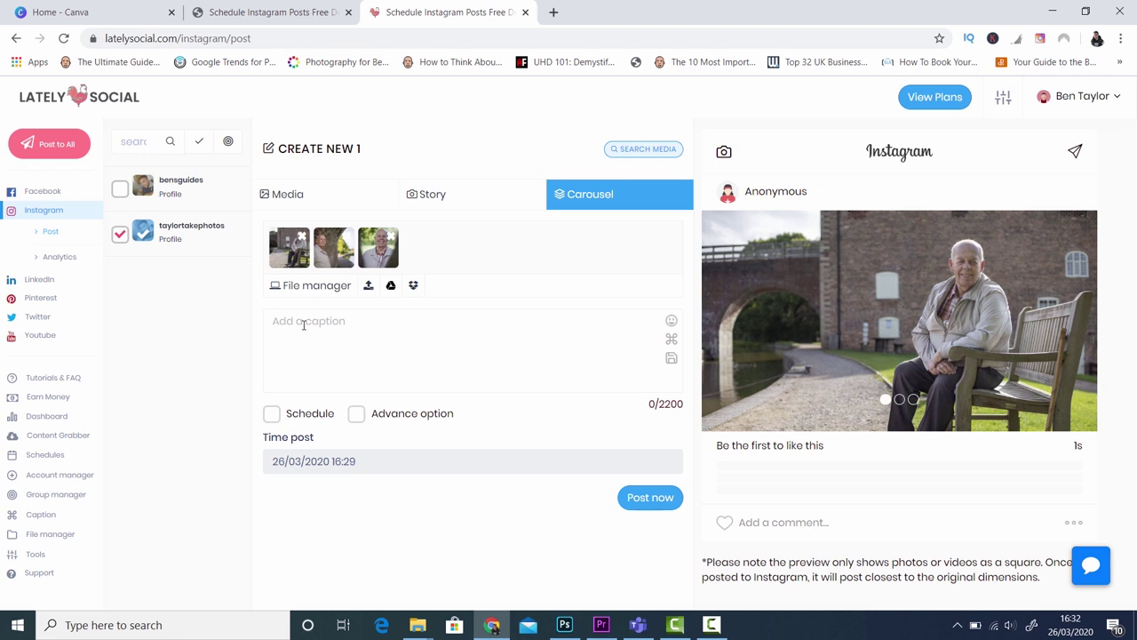
- Write the caption "Photos of Dad" with the hashtag #dad on a separate line below a blank line
type("Ph")
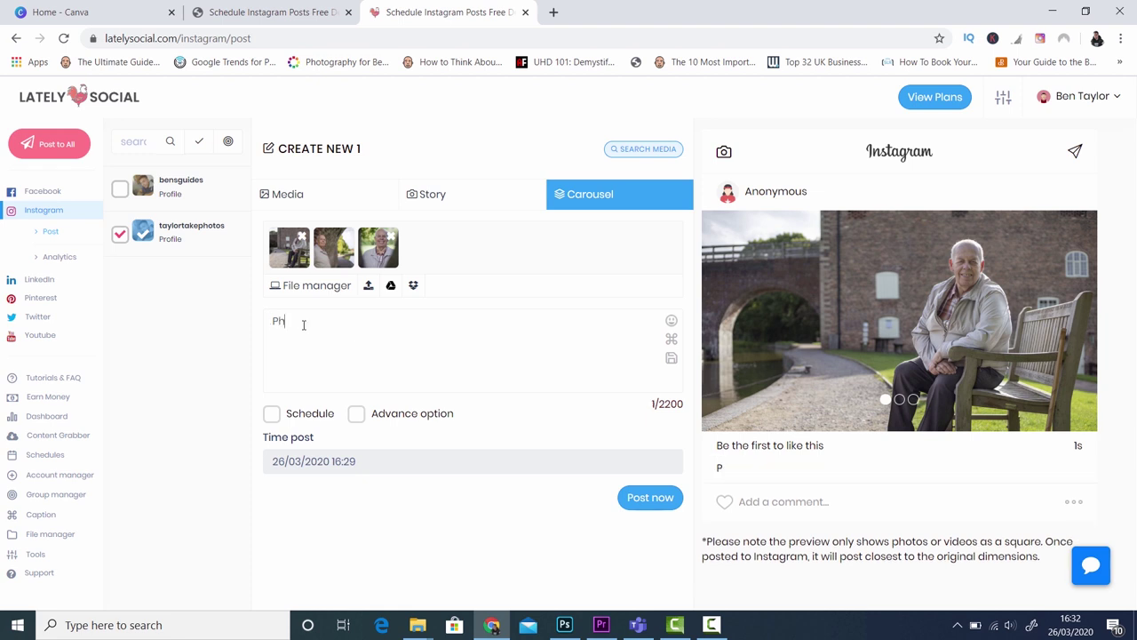
type("otos of Dad")
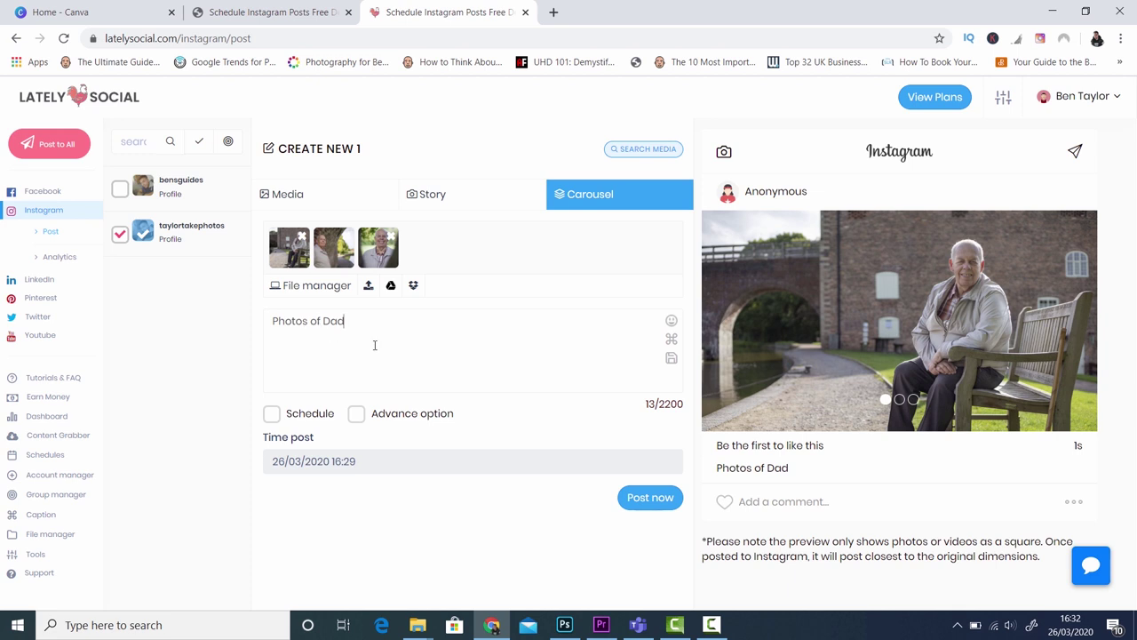
key("Return")
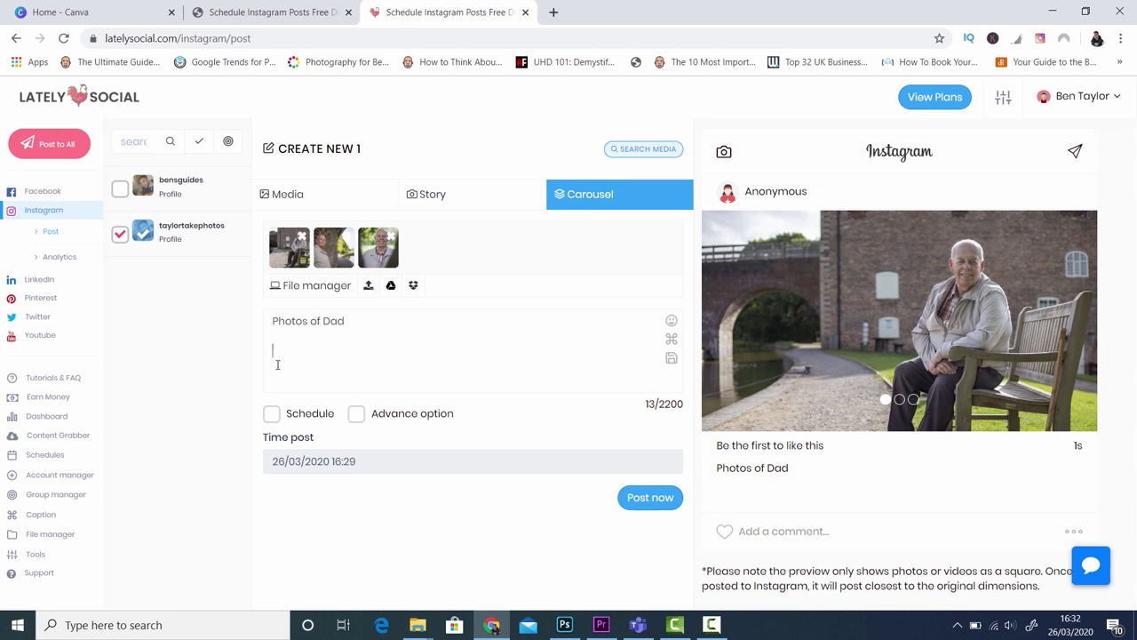
type("#dad")
- Enable scheduling and set the post time to 26/03/2020 18:00
left_click(272, 414)
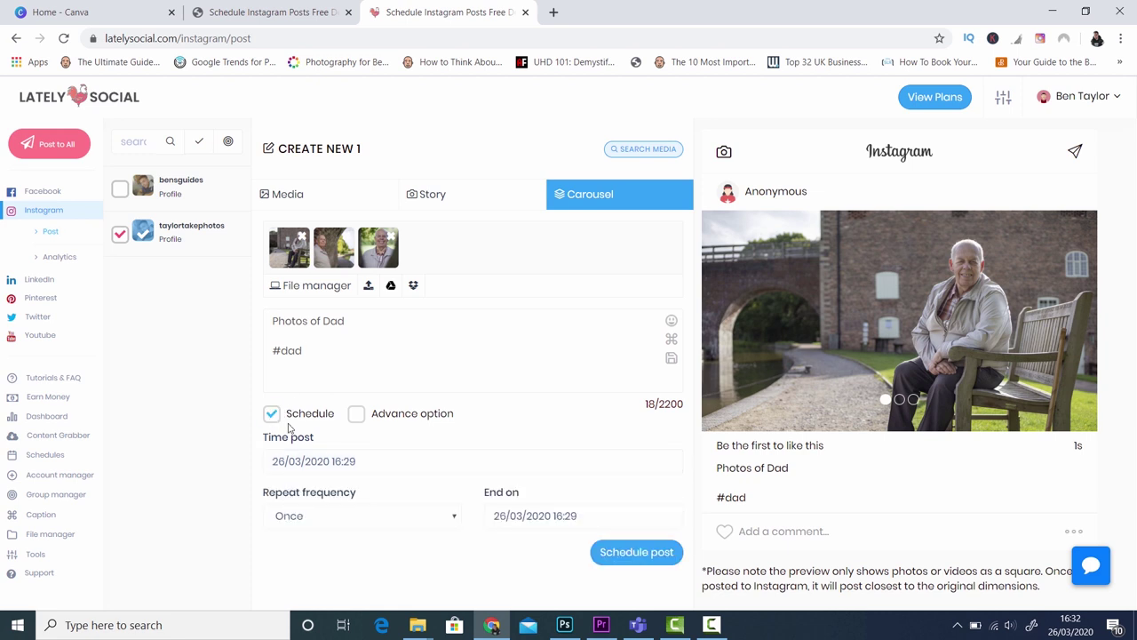
left_click(327, 462)
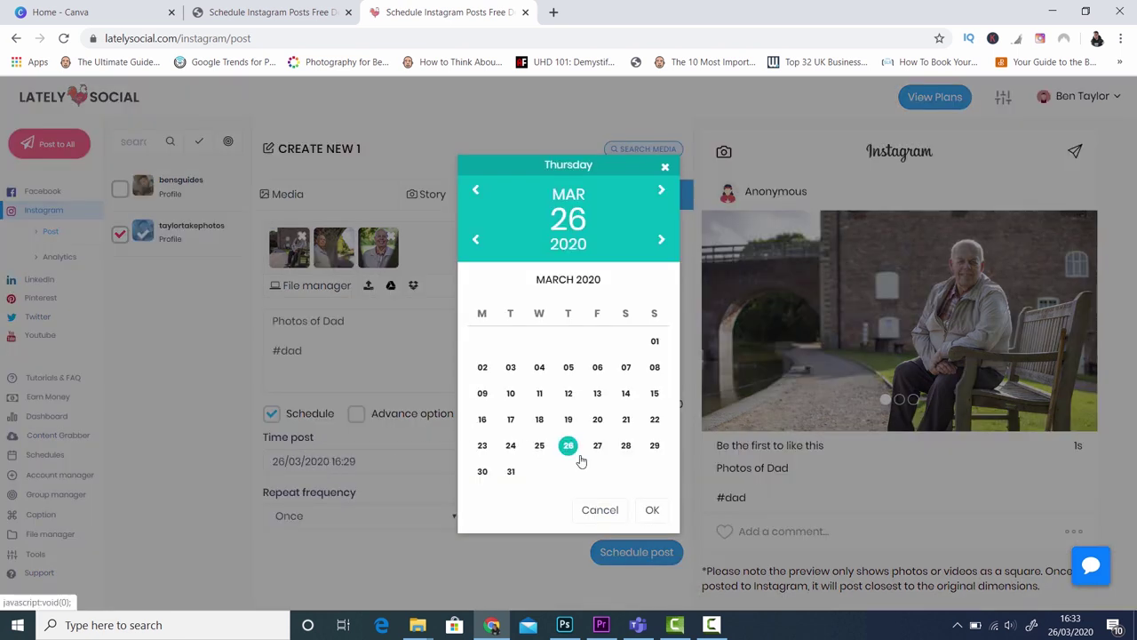
left_click(651, 509)
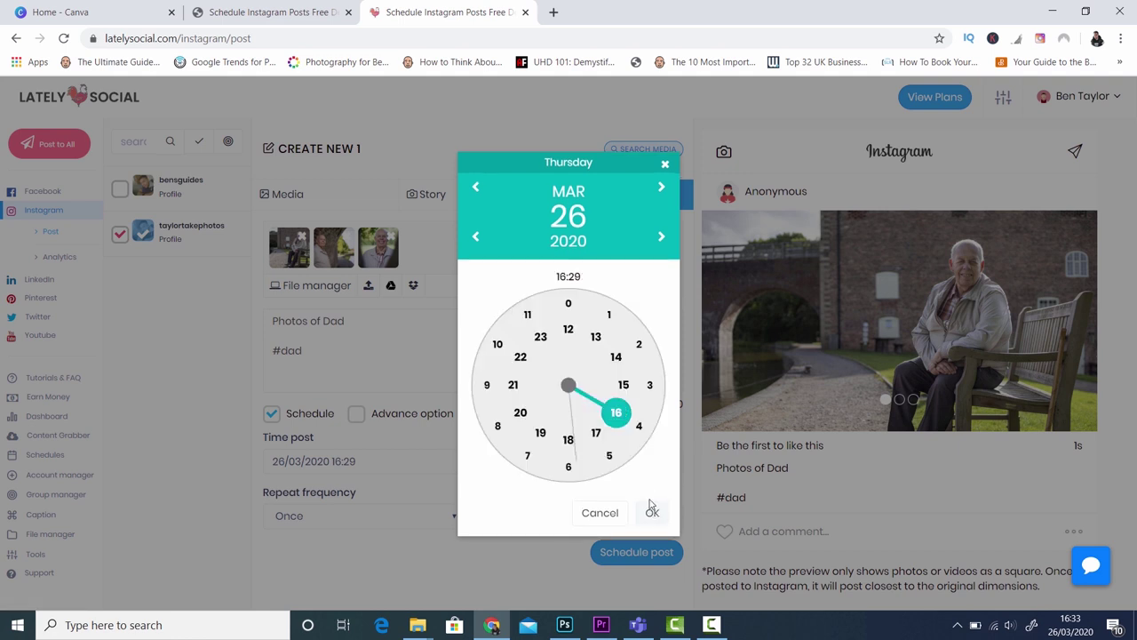
left_click(568, 441)
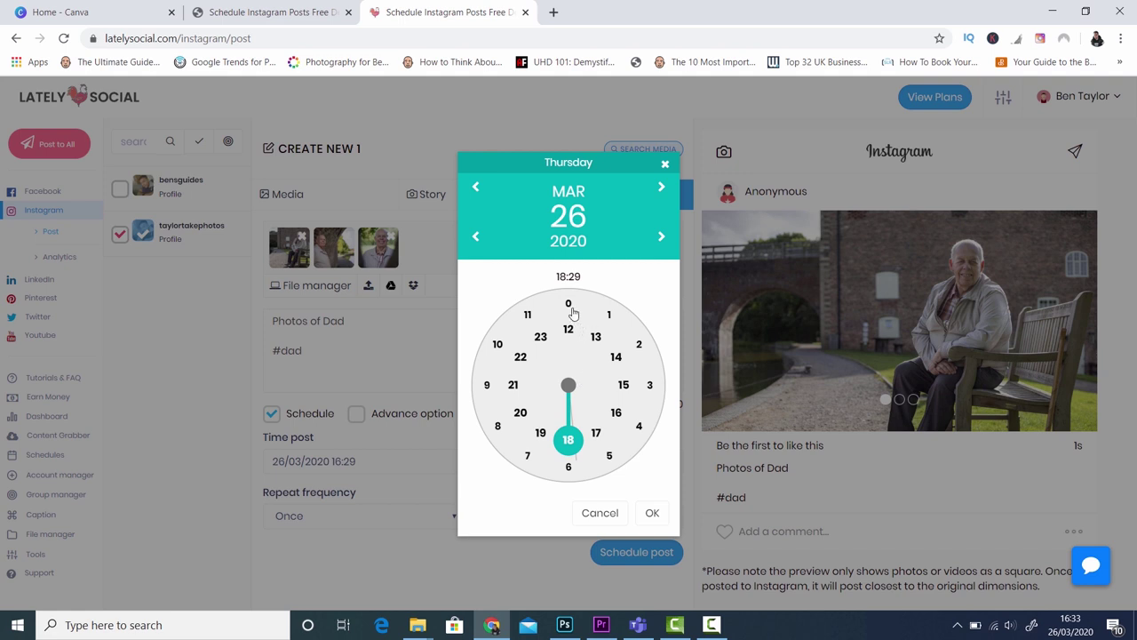
left_click(651, 515)
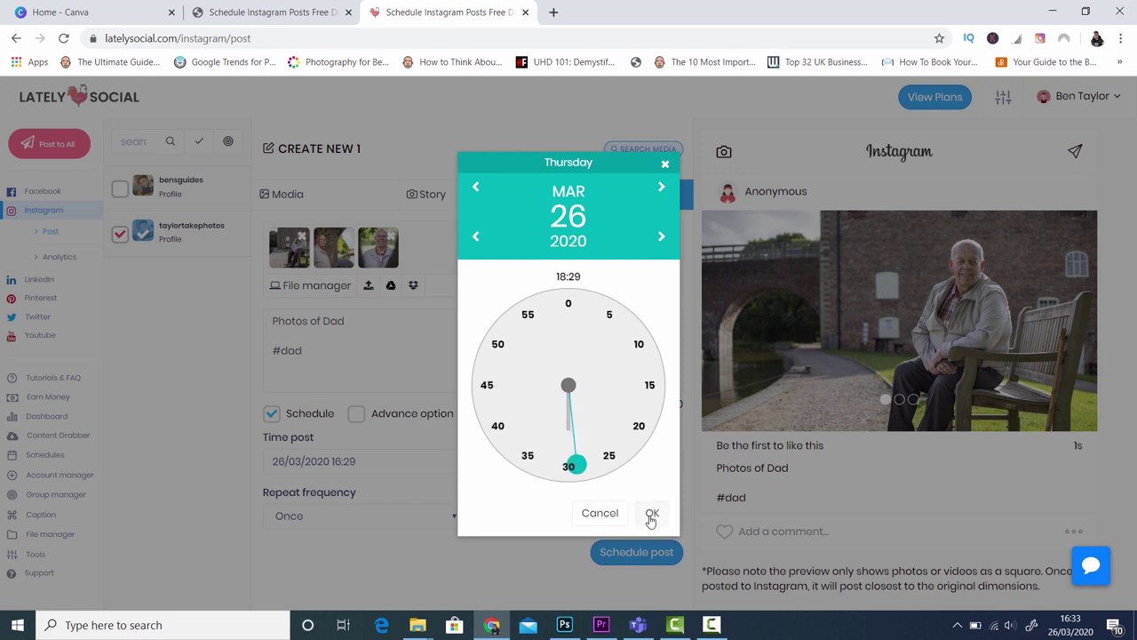
left_click(568, 305)
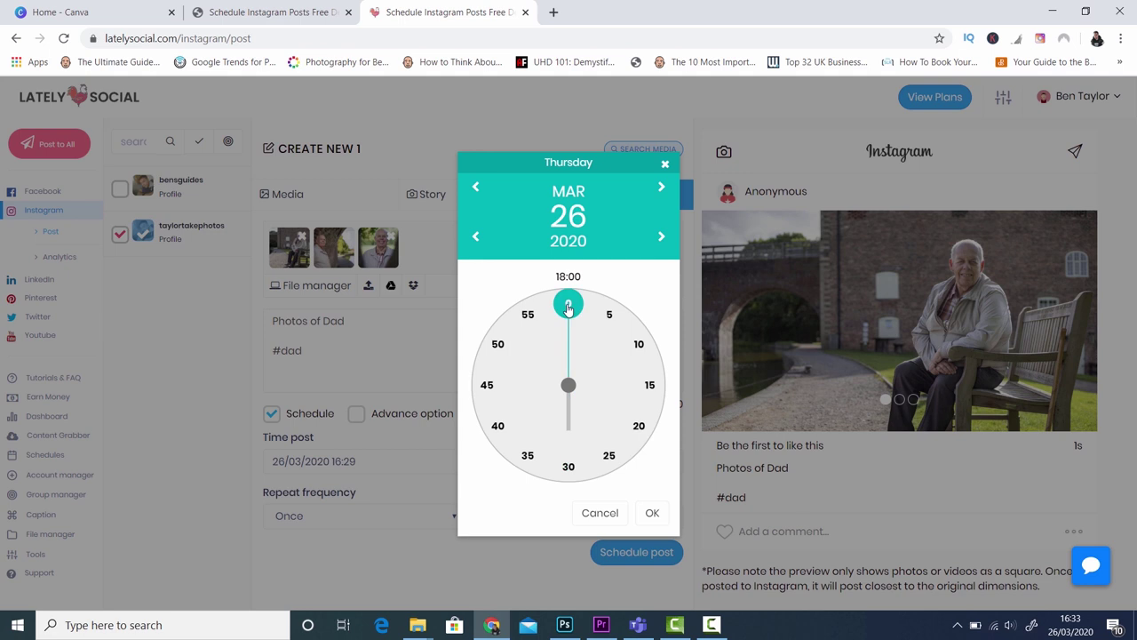
left_click(649, 514)
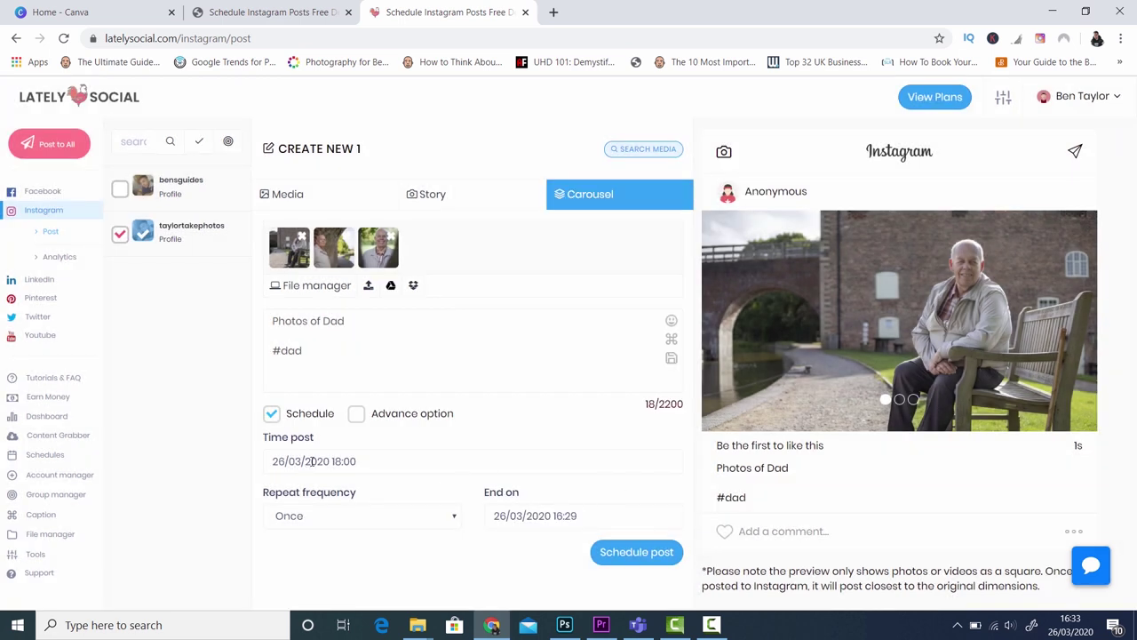
- Set the schedule's end date and time to 26/03/2020 18:00
left_click(549, 519)
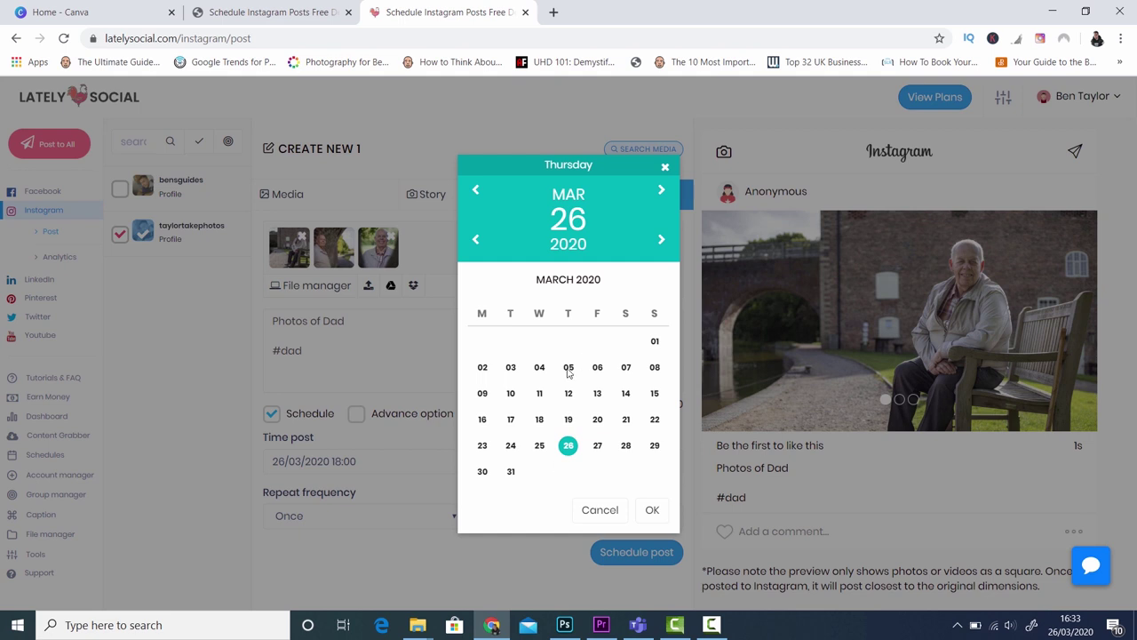
left_click(649, 515)
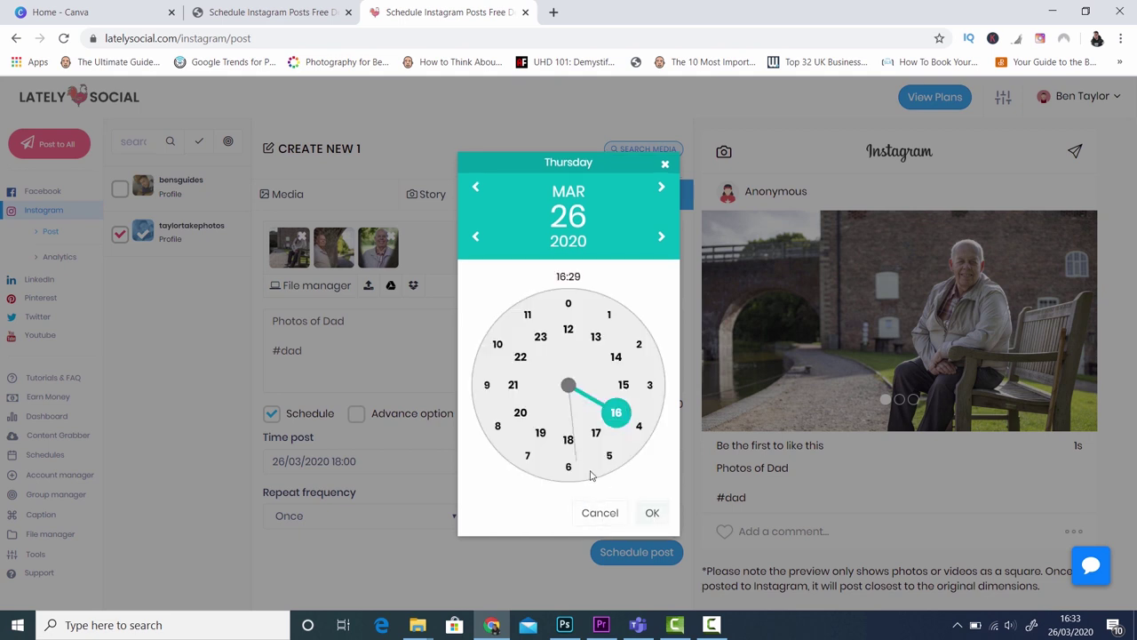
left_click(567, 441)
left_click(651, 513)
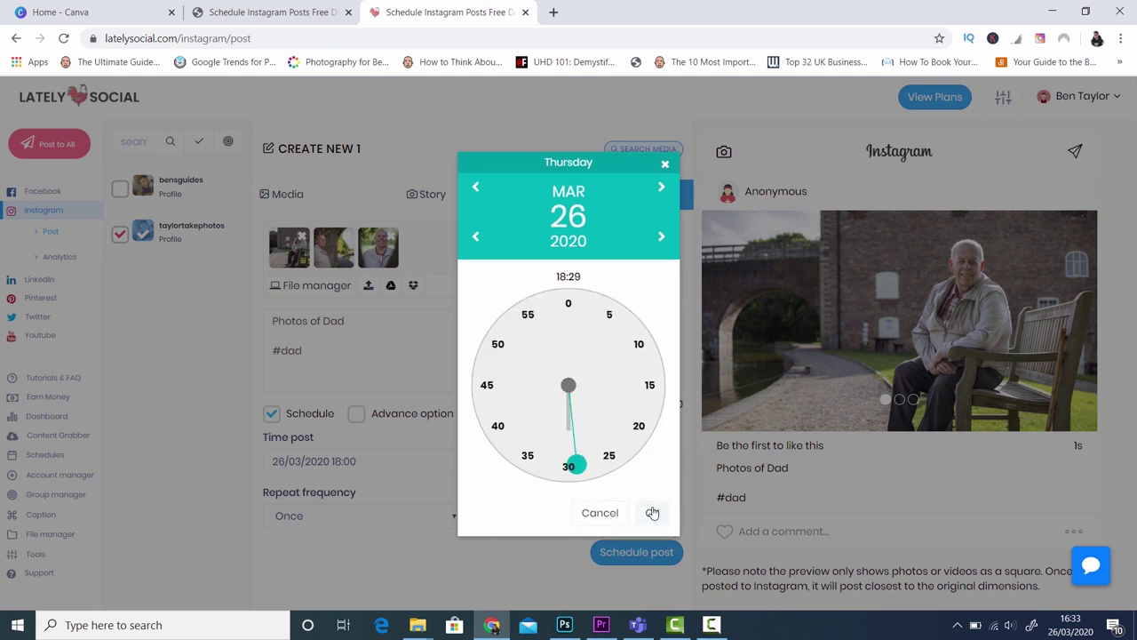
left_click(567, 304)
left_click(654, 512)
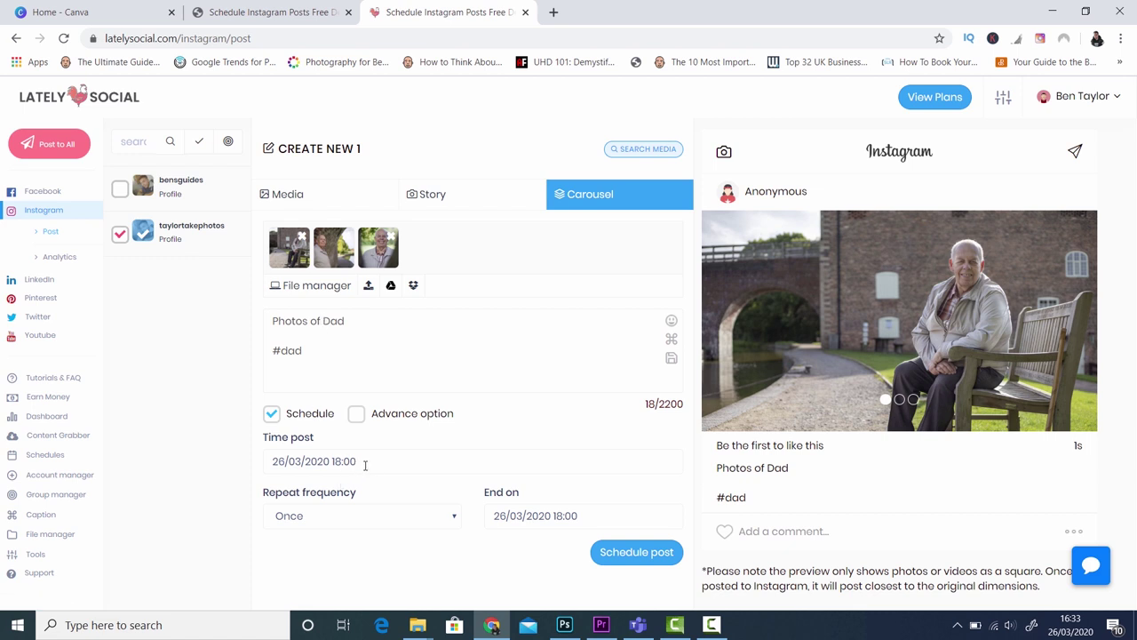
- Enable the advance options for location and first comment, leave them empty, and schedule the carousel post
left_click(357, 416)
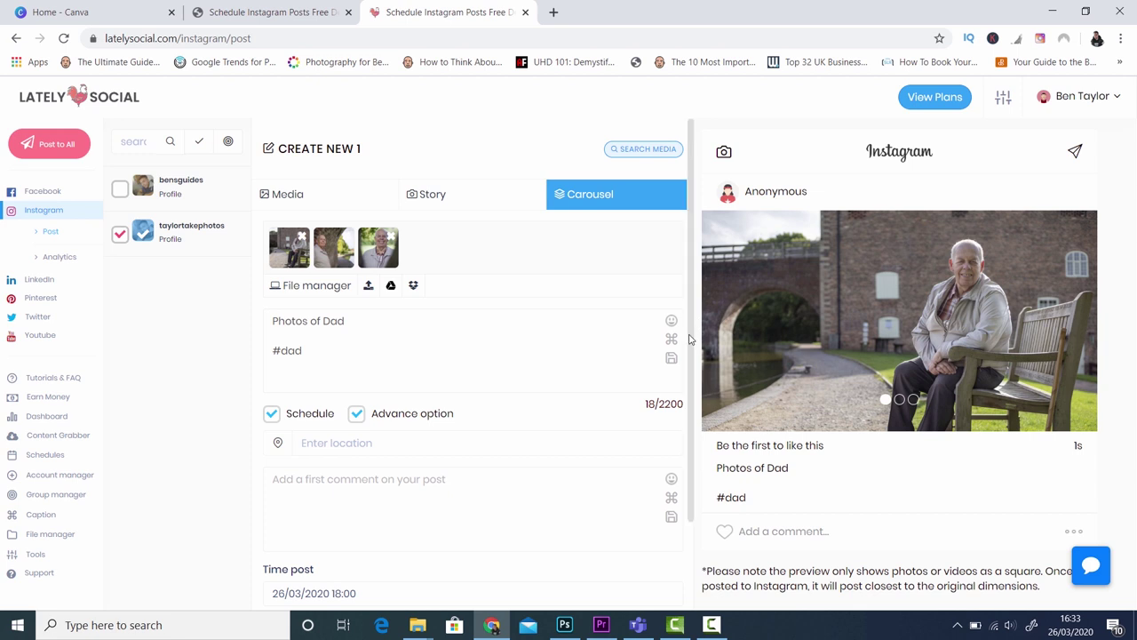
scroll(682, 426, "down", 2)
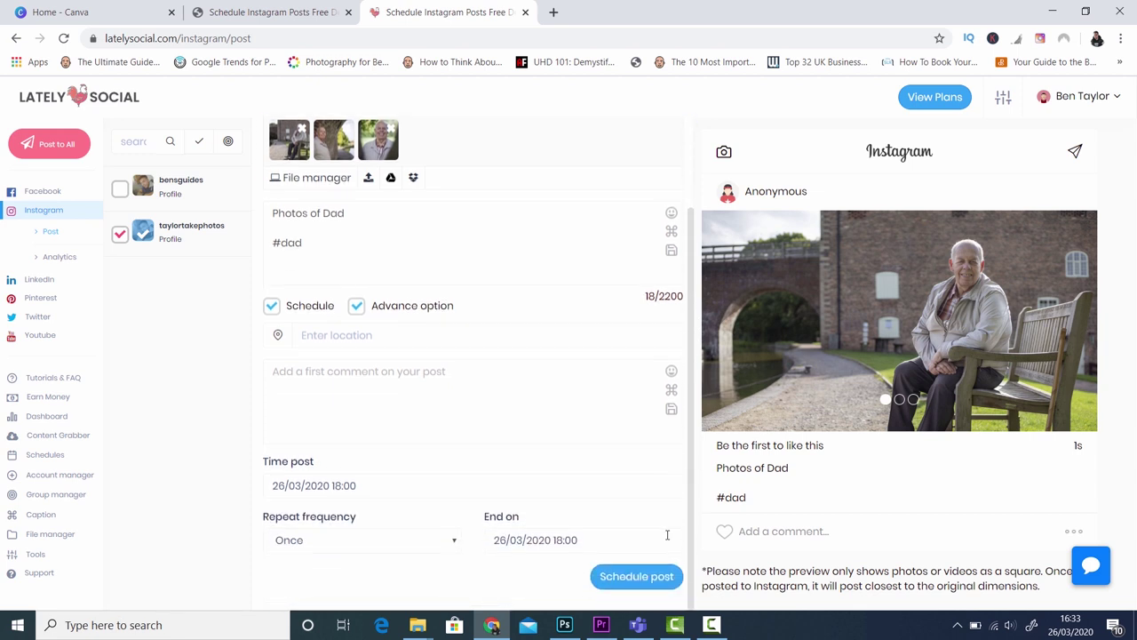
left_click(636, 578)
scroll(699, 418, "up", 2)
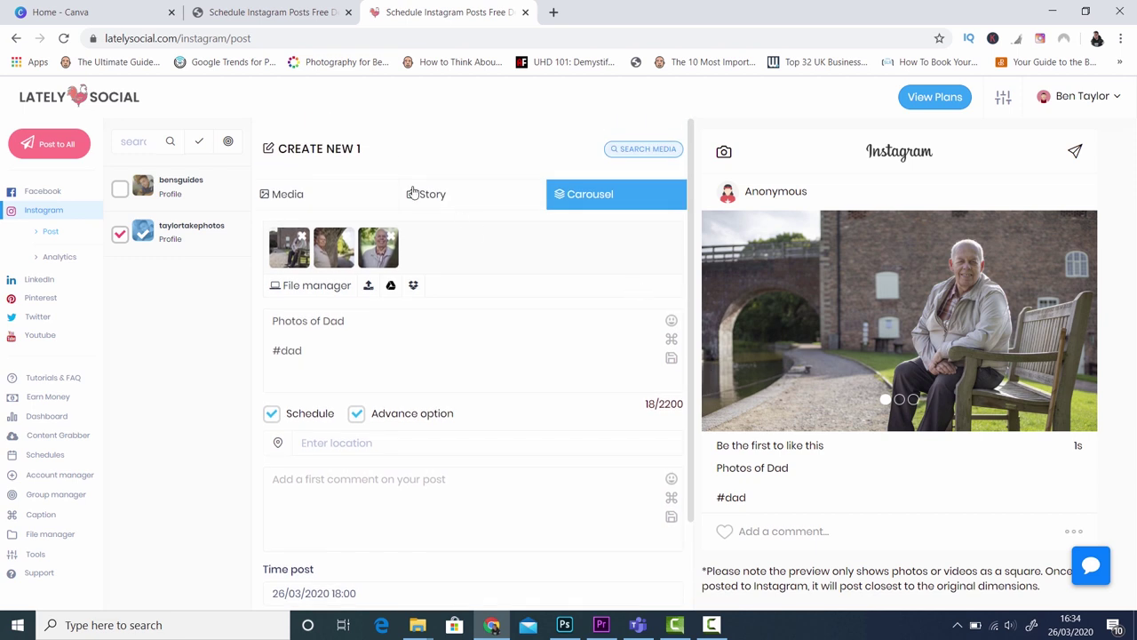